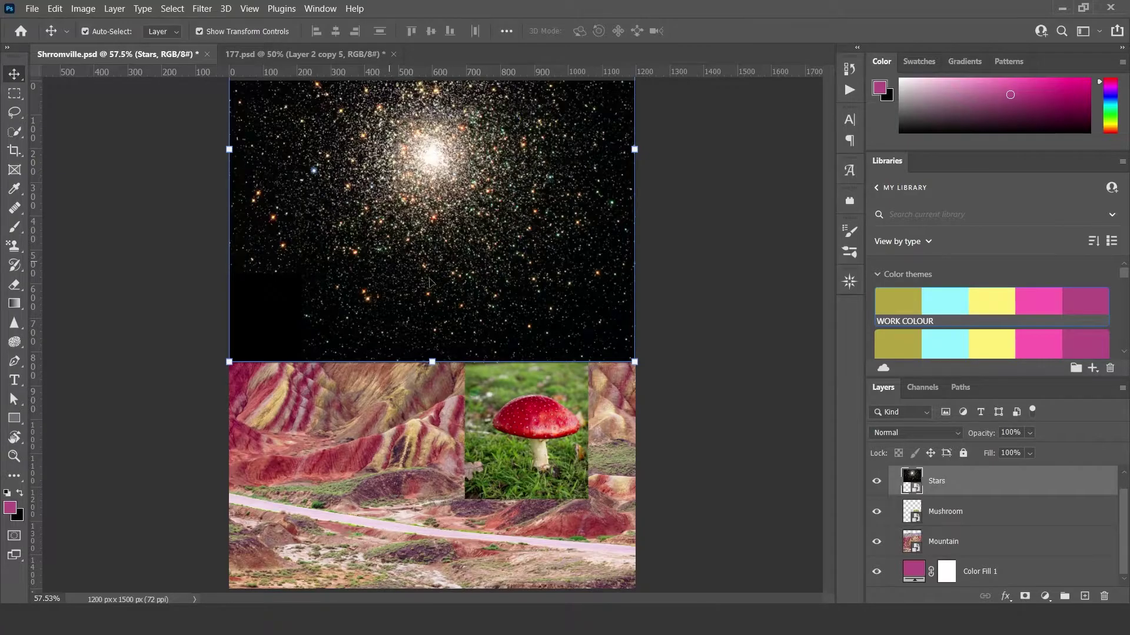
# Hide the Stars and Mushroom layers and begin a Pen path along the striped mountain ridge from the image's left edge
pyautogui.click(876, 483)
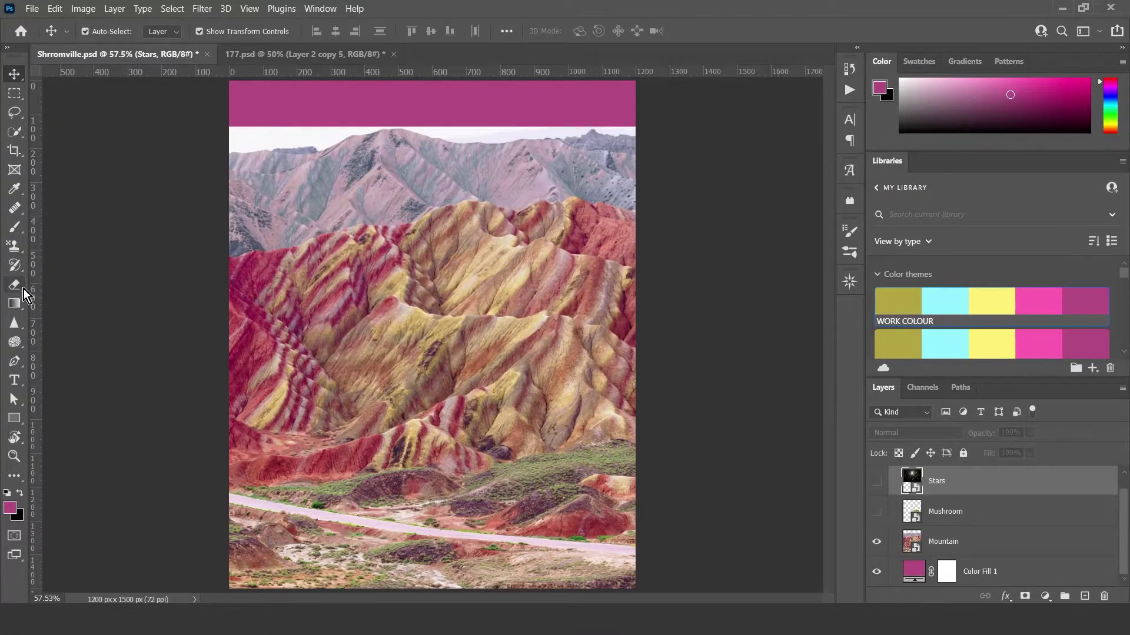
pyautogui.click(14, 360)
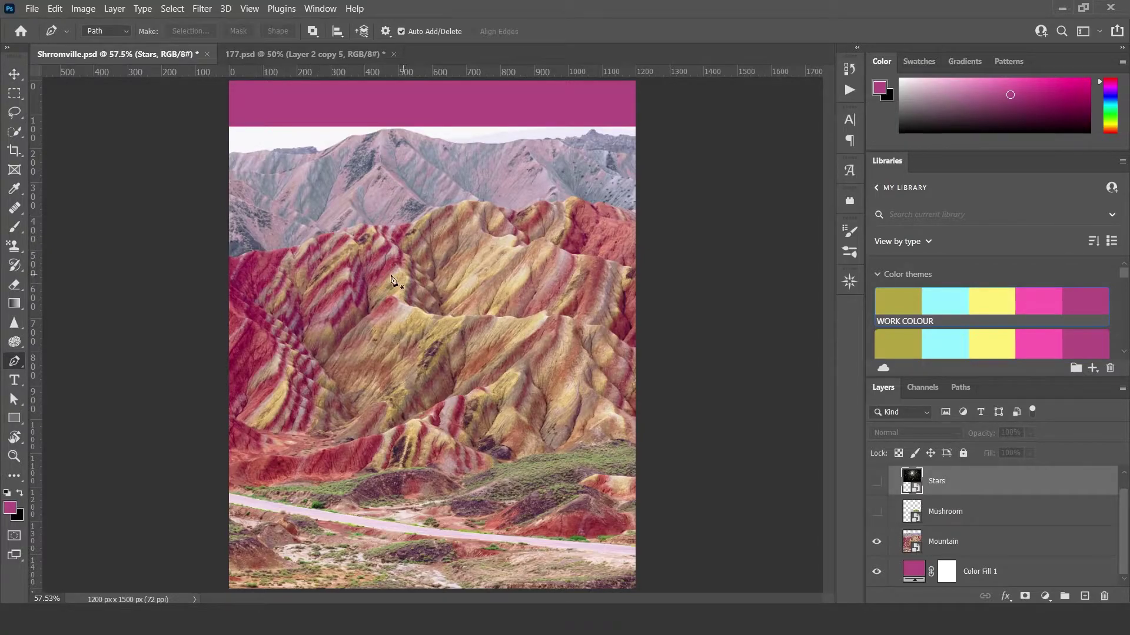
pyautogui.scroll(20, 316, 236)
pyautogui.click(232, 251)
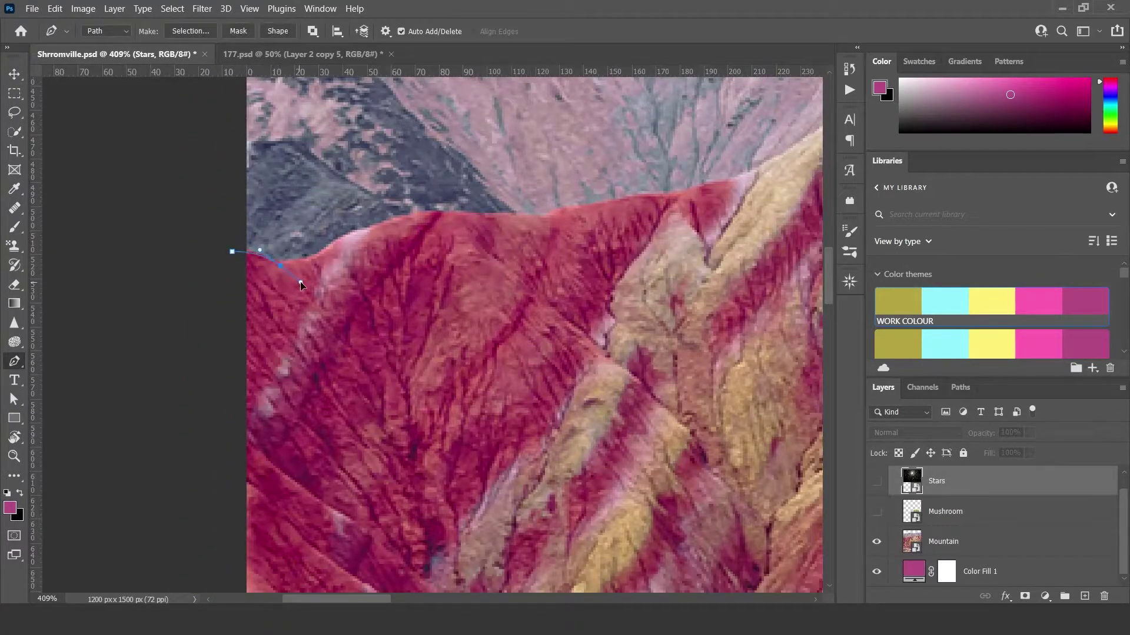
pyautogui.moveTo(415, 215); pyautogui.dragTo(436, 213)
pyautogui.moveTo(557, 215); pyautogui.dragTo(572, 215)
pyautogui.scroll(-20, 763, 279)
pyautogui.scroll(20, 374, 282)
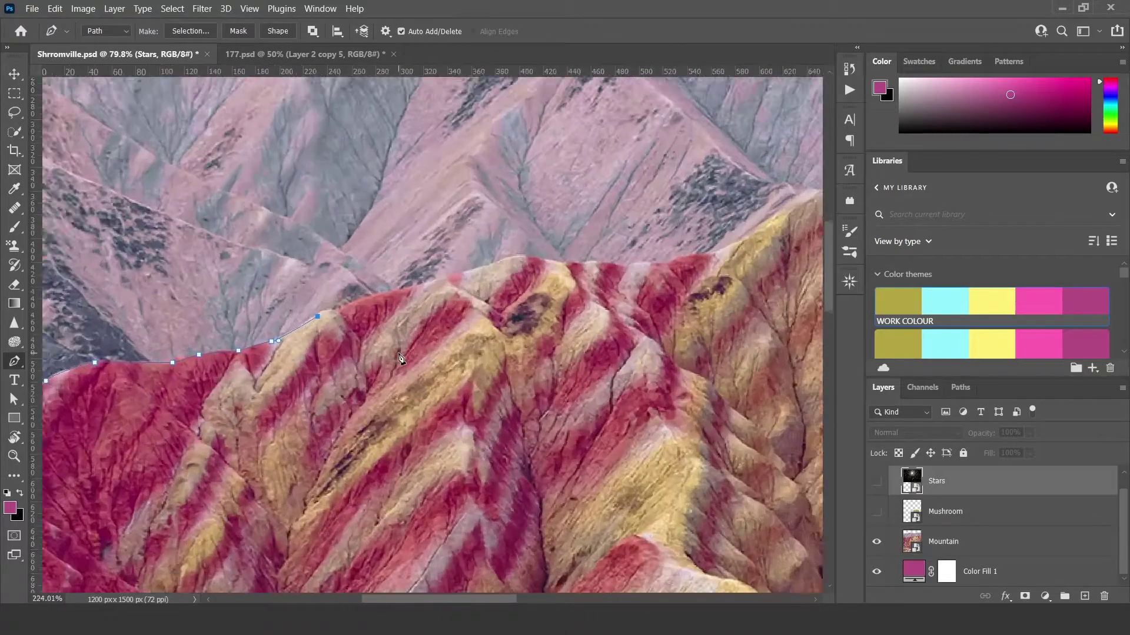
# Continue the Pen path along the red and yellow striped ridge up to the foot of the central peak
pyautogui.hotkey('ctrl', 'z')
pyautogui.moveTo(325, 384); pyautogui.dragTo(345, 392)
pyautogui.moveTo(411, 354); pyautogui.dragTo(462, 342)
pyautogui.click(515, 322)
pyautogui.moveTo(579, 320); pyautogui.dragTo(730, 324)
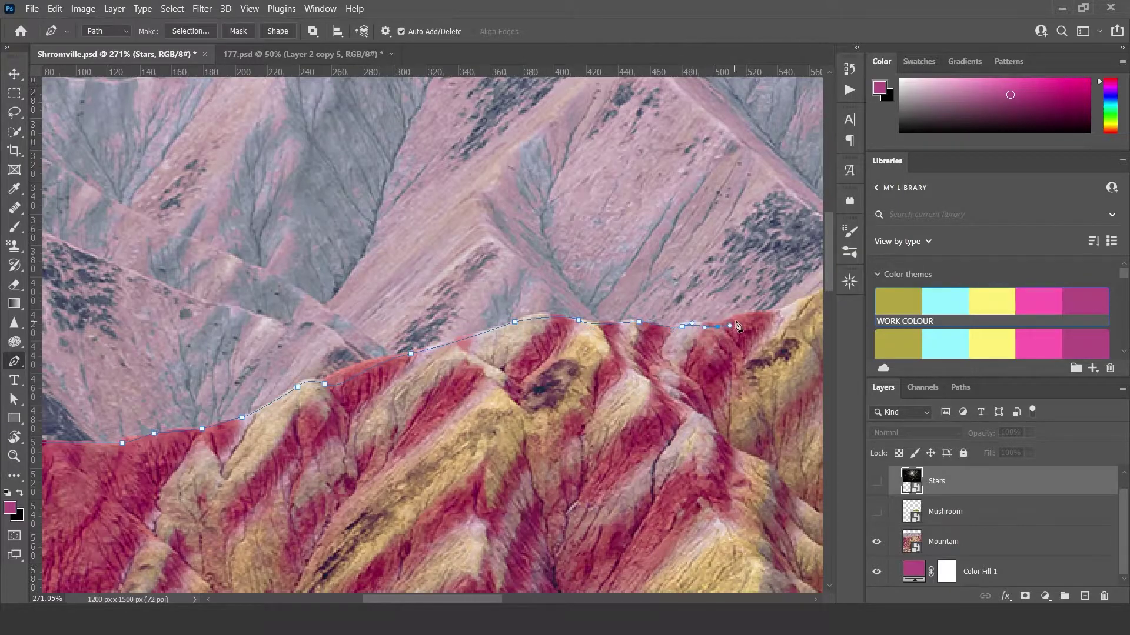
pyautogui.click(820, 291)
pyautogui.scroll(-10, 662, 334)
pyautogui.scroll(8, 475, 200)
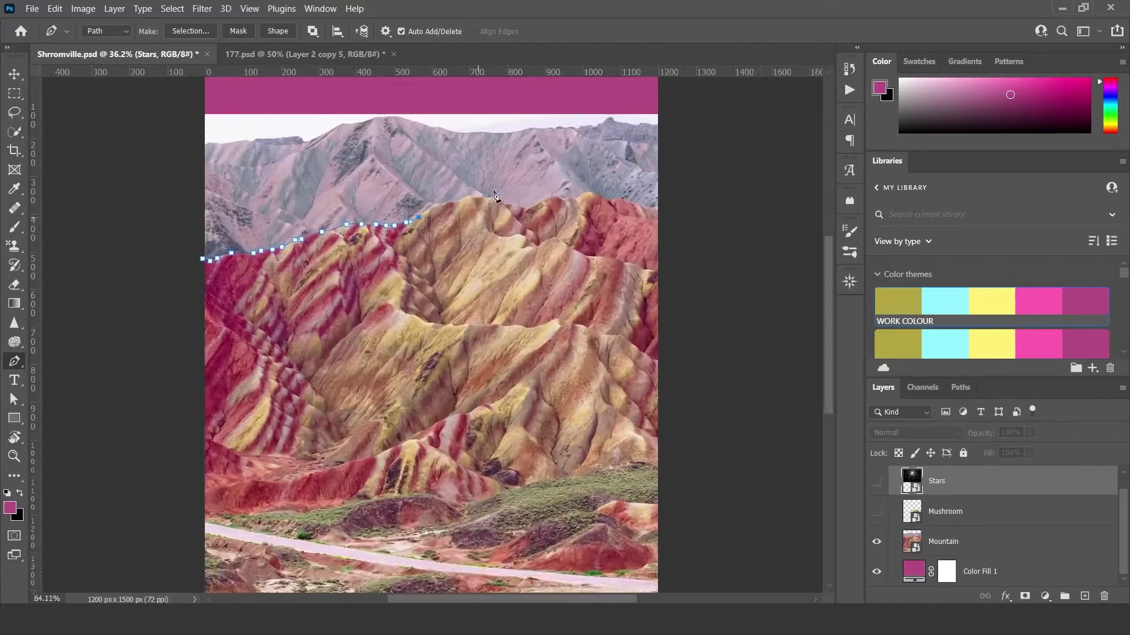
# Trace the Pen path over the central peak and through the dip before the right-hand peak
pyautogui.scroll(3, 368, 239)
pyautogui.moveTo(340, 279); pyautogui.dragTo(355, 274)
pyautogui.moveTo(429, 249); pyautogui.dragTo(642, 254)
pyautogui.moveTo(737, 274); pyautogui.dragTo(756, 286)
pyautogui.click(762, 285)
pyautogui.moveTo(821, 256); pyautogui.dragTo(822, 264)
pyautogui.scroll(-5, 783, 306)
pyautogui.moveTo(782, 306); pyautogui.dragTo(547, 197)
pyautogui.scroll(5, 576, 177)
# Extend the Pen path over the right-hand peak and down the red slope to the image's right edge
pyautogui.moveTo(463, 239); pyautogui.dragTo(540, 245)
pyautogui.click(577, 220)
pyautogui.click(599, 224)
pyautogui.click(637, 240)
pyautogui.moveTo(648, 250); pyautogui.dragTo(658, 259)
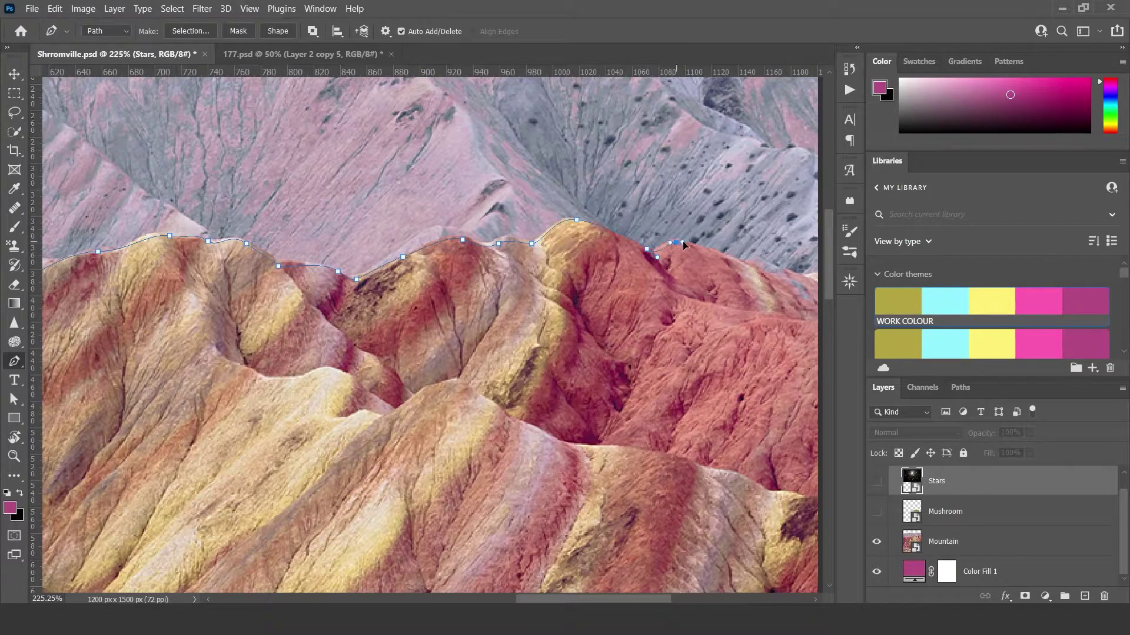
pyautogui.scroll(-5, 816, 286)
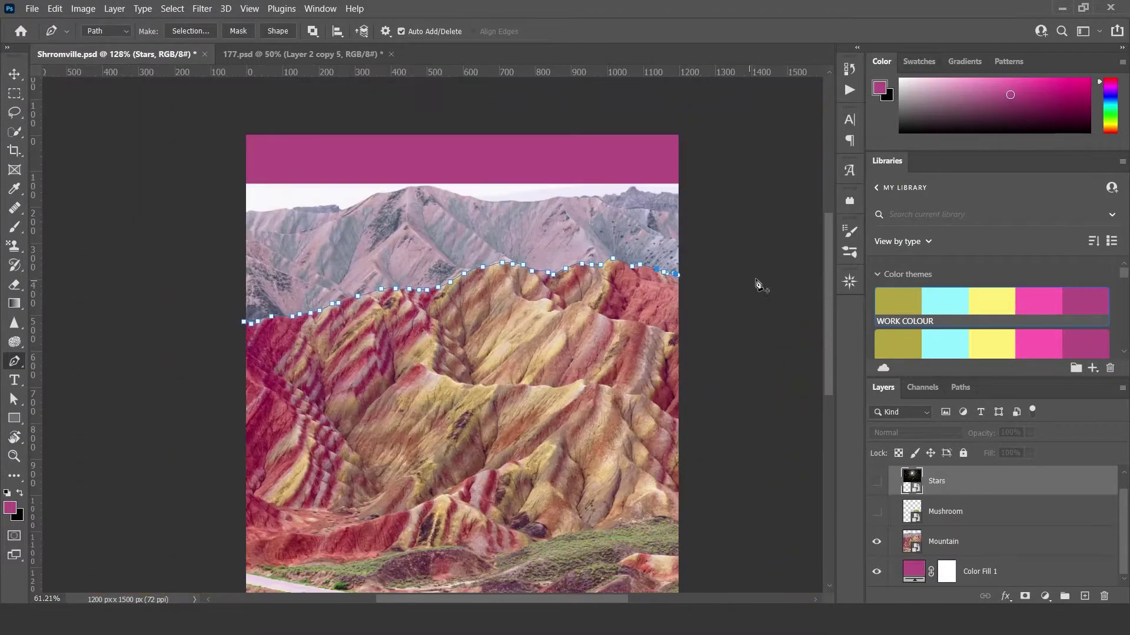
pyautogui.scroll(5, 647, 253)
pyautogui.moveTo(638, 241)
pyautogui.mouseDown()
pyautogui.moveTo(669, 231)
pyautogui.moveTo(657, 238)
pyautogui.mouseUp()
# Close the path around the outside of the canvas so it encloses the whole landscape below the ridge
pyautogui.scroll(-5, 644, 258)
pyautogui.click(644, 323)
pyautogui.click(631, 536)
pyautogui.click(289, 560)
pyautogui.click(243, 269)
pyautogui.hotkey('ctrl', 'z')
pyautogui.click(232, 547)
pyautogui.click(247, 294)
pyautogui.click(276, 277)
# Turn the closed mountain path into a new selection with a feather radius of 0 pixels
pyautogui.rightClick(451, 354)
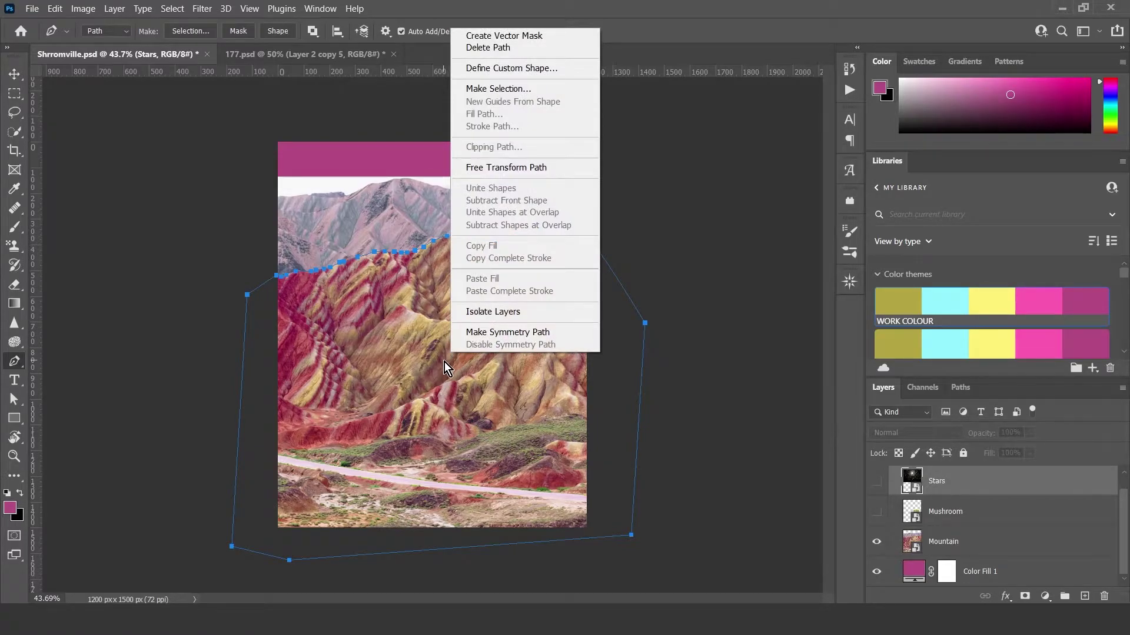
pyautogui.click(510, 89)
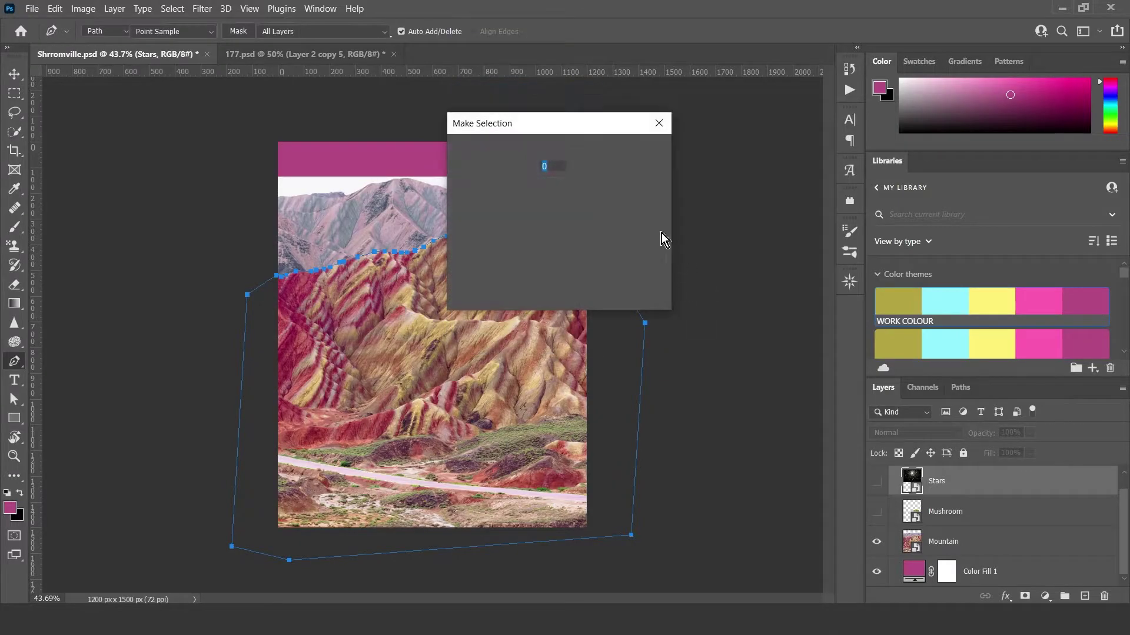
pyautogui.click(639, 158)
# Copy the selected foreground hills from the Mountain layer onto a new layer
pyautogui.click(1023, 545)
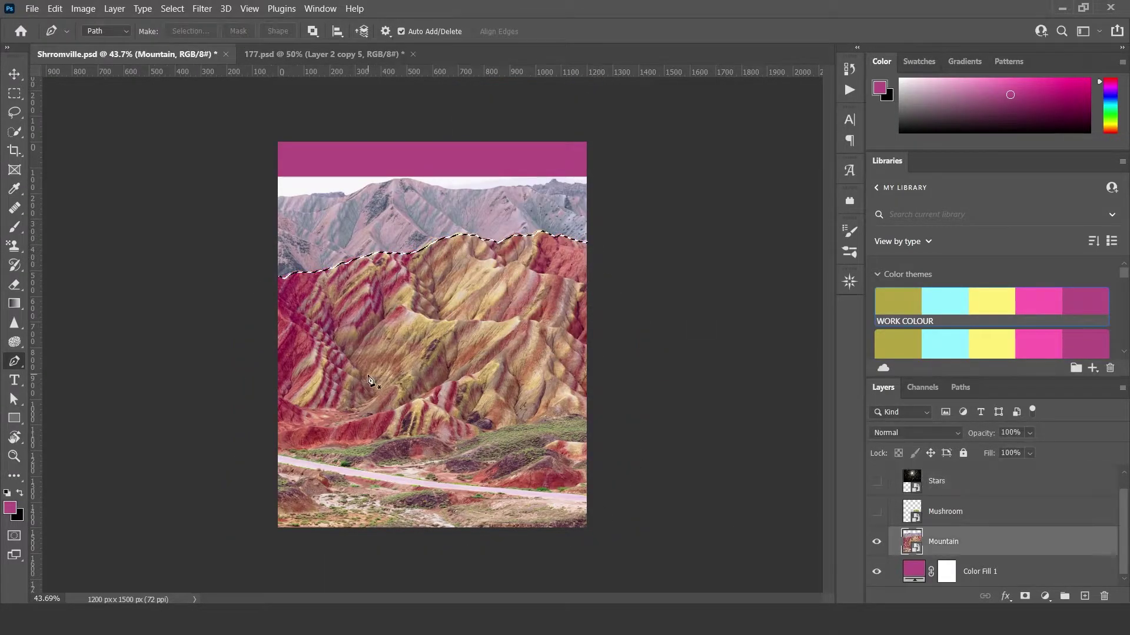
pyautogui.click(14, 111)
pyautogui.rightClick(444, 362)
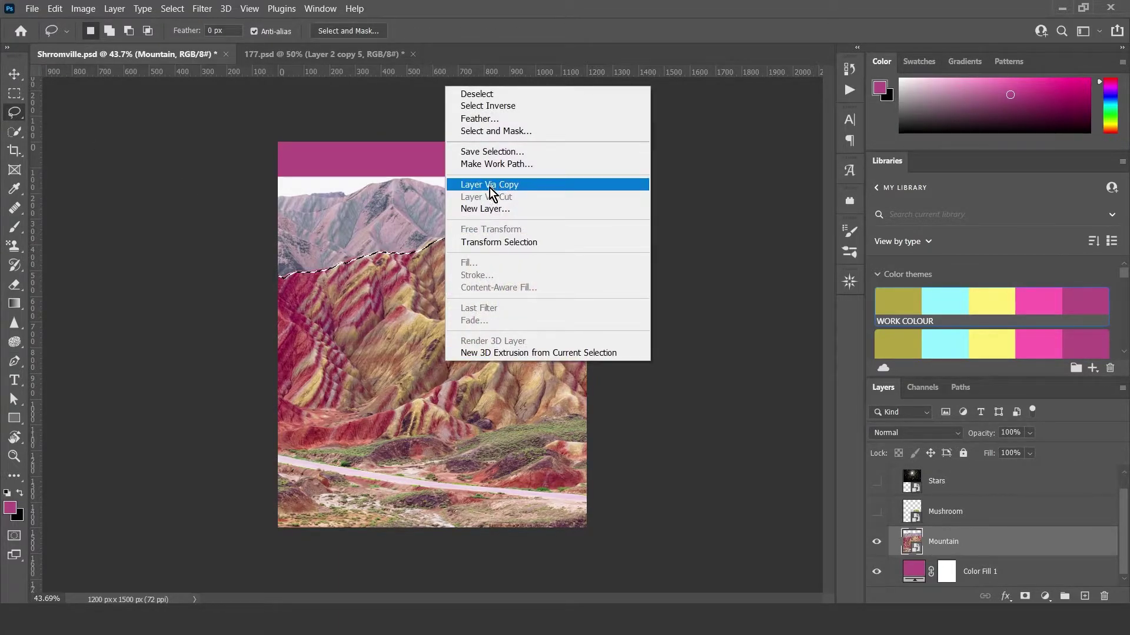
pyautogui.click(539, 186)
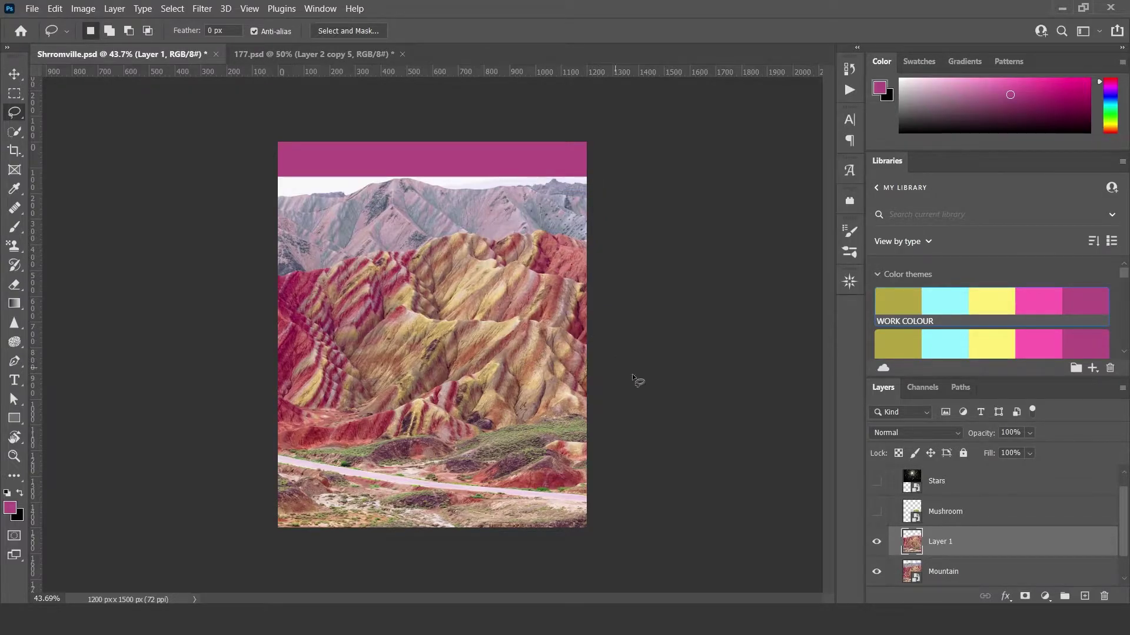
# Toggle the original Mountain layer to check the cutout, leaving the original hidden
pyautogui.click(882, 575)
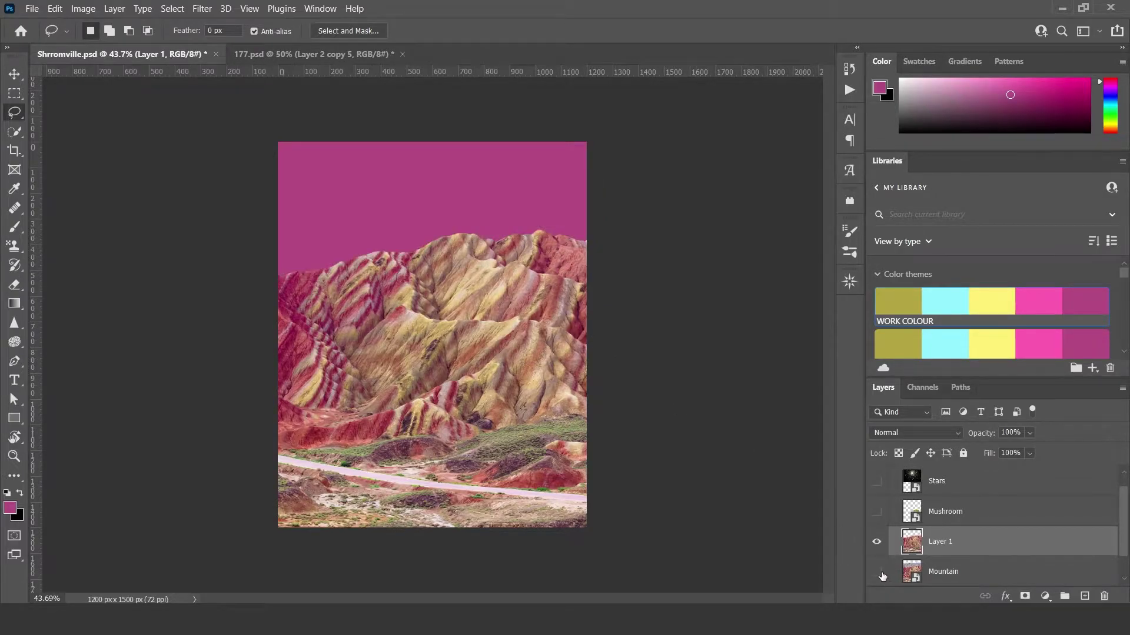
pyautogui.click(882, 574)
pyautogui.click(882, 575)
pyautogui.click(882, 575)
pyautogui.click(882, 575)
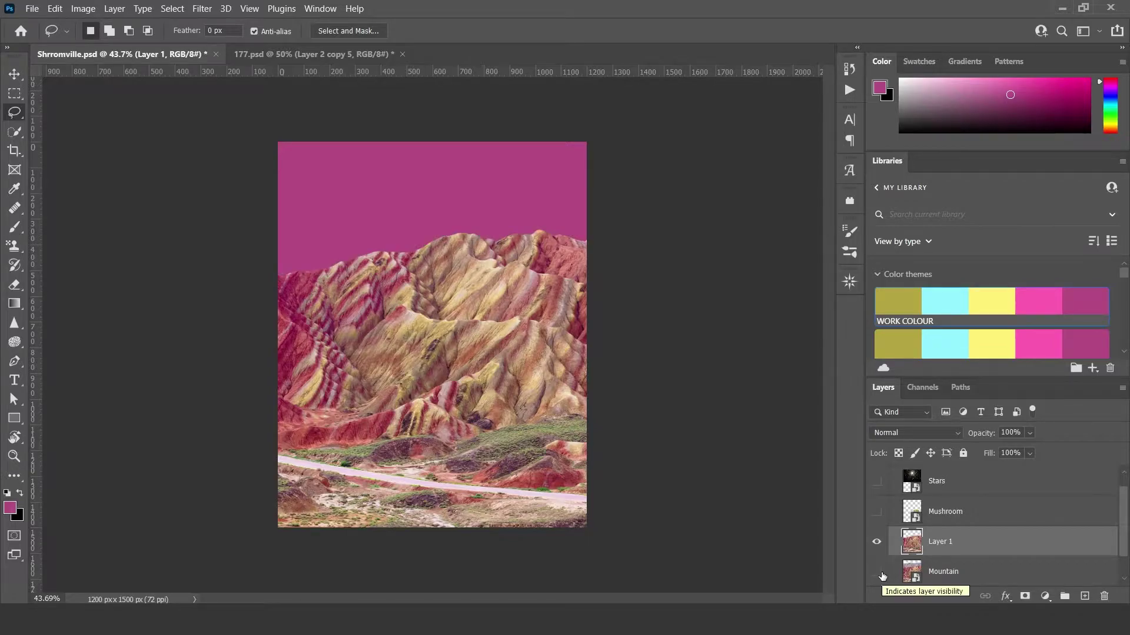
# Show the Mushroom layer, scale its photo to 19.02% and place it over the lower middle of the hills
pyautogui.click(876, 512)
pyautogui.scroll(4, 584, 444)
pyautogui.press('v')
pyautogui.click(460, 267)
pyautogui.moveTo(389, 251); pyautogui.dragTo(210, 160)
pyautogui.moveTo(518, 393); pyautogui.dragTo(511, 424)
pyautogui.click(703, 31)
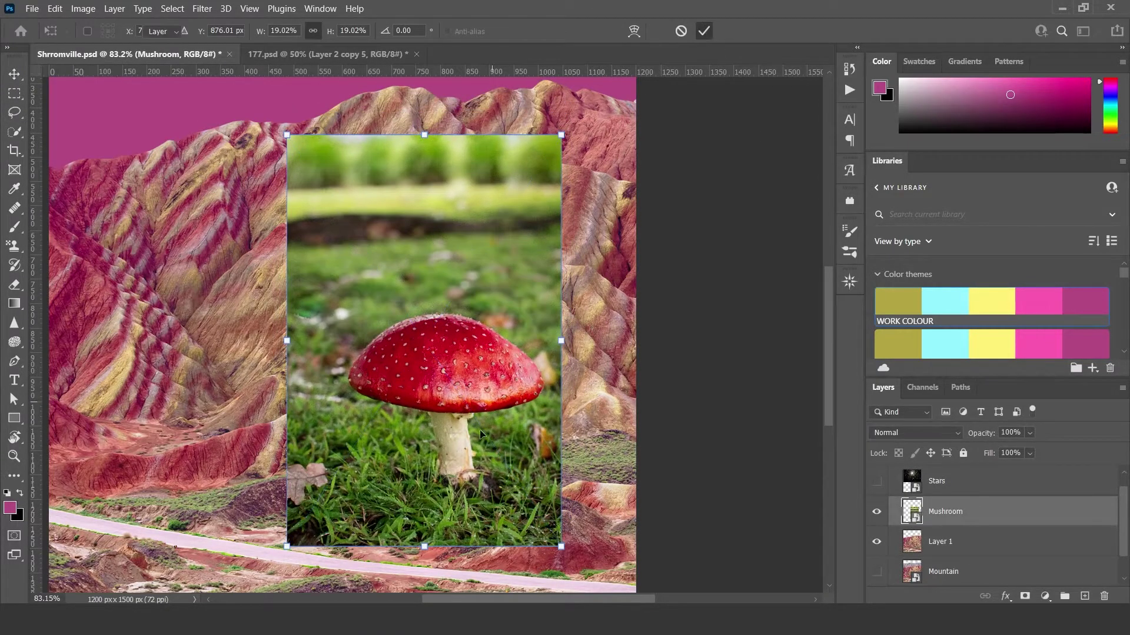
# Trace a Pen path around the mushroom's stem, from its upper left down around the base and up to the cap
pyautogui.scroll(4, 507, 412)
pyautogui.scroll(2, 510, 404)
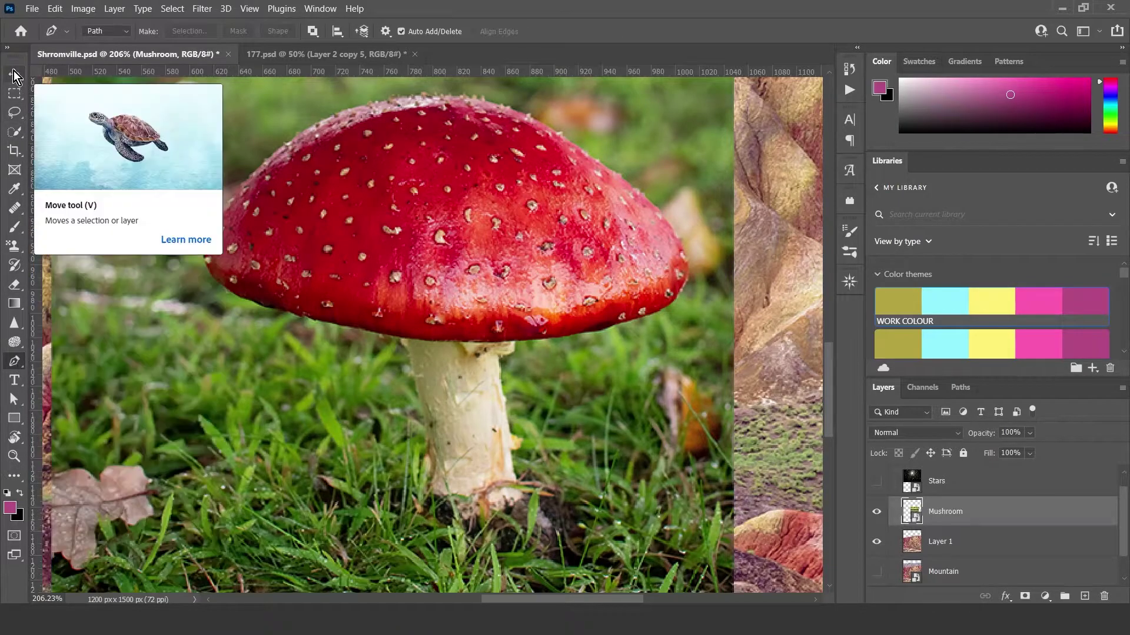
pyautogui.click(15, 361)
pyautogui.click(407, 339)
pyautogui.scroll(5, 425, 394)
pyautogui.moveTo(428, 453)
pyautogui.mouseDown()
pyautogui.moveTo(431, 483)
pyautogui.moveTo(429, 471)
pyautogui.mouseUp()
pyautogui.scroll(-3, 431, 479)
pyautogui.click(491, 507)
pyautogui.click(574, 472)
pyautogui.moveTo(556, 407); pyautogui.dragTo(554, 391)
pyautogui.moveTo(536, 257); pyautogui.dragTo(570, 225)
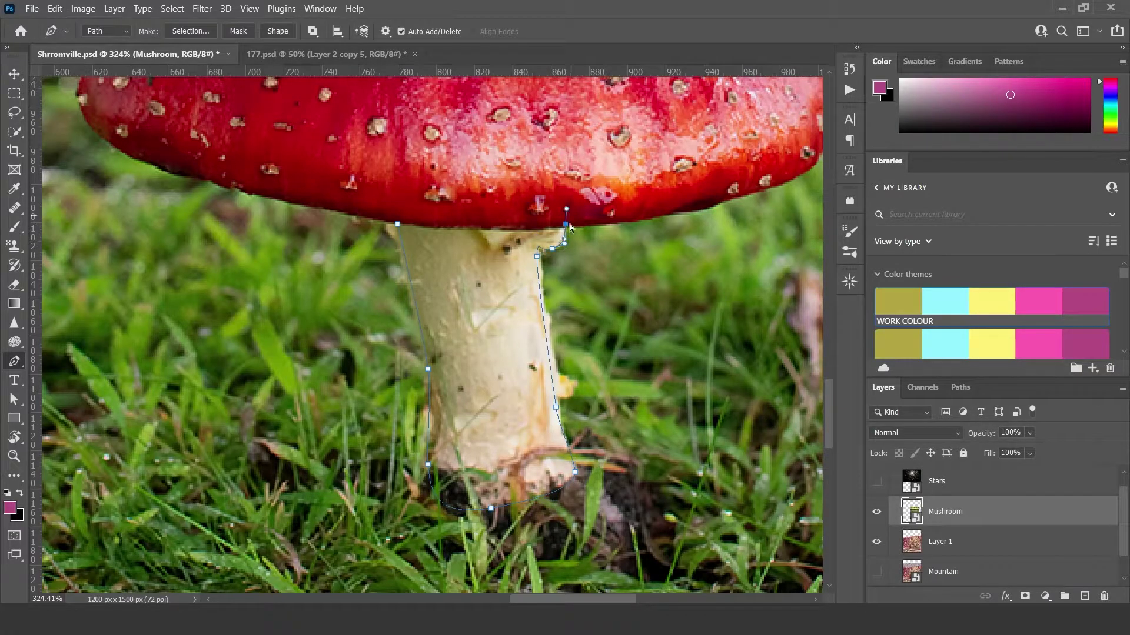
pyautogui.scroll(3, 579, 228)
pyautogui.click(562, 228)
# Continue the path along the underside of the cap's right half and around its right tip
pyautogui.scroll(-3, 577, 224)
pyautogui.moveTo(723, 204); pyautogui.dragTo(768, 189)
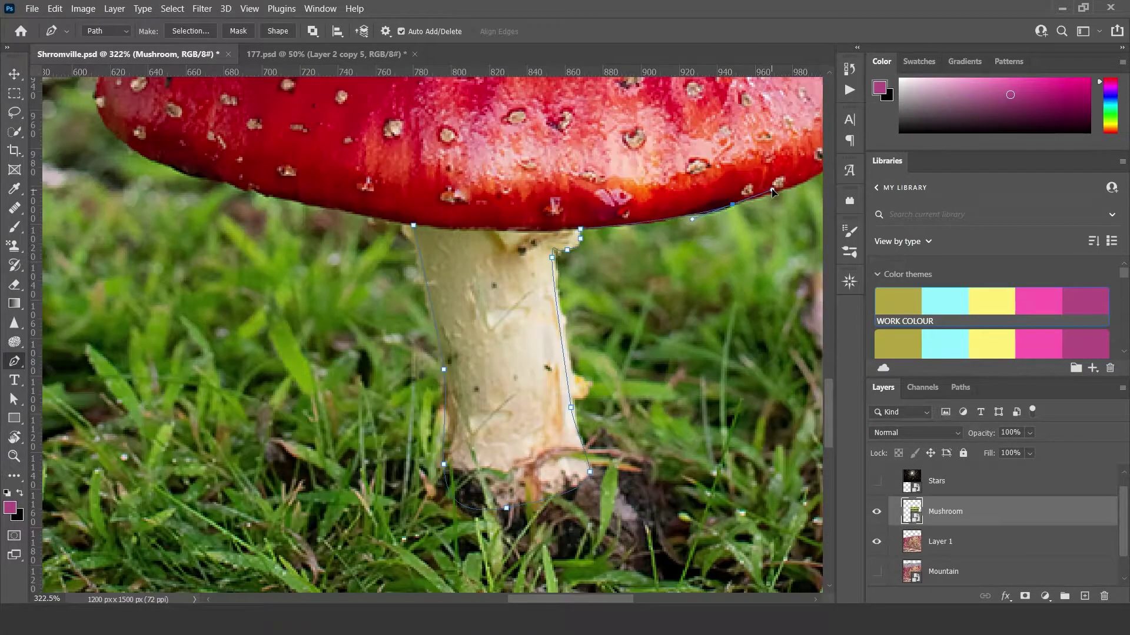
pyautogui.click(814, 172)
pyautogui.scroll(-6, 800, 198)
pyautogui.scroll(3, 710, 213)
pyautogui.scroll(4, 712, 218)
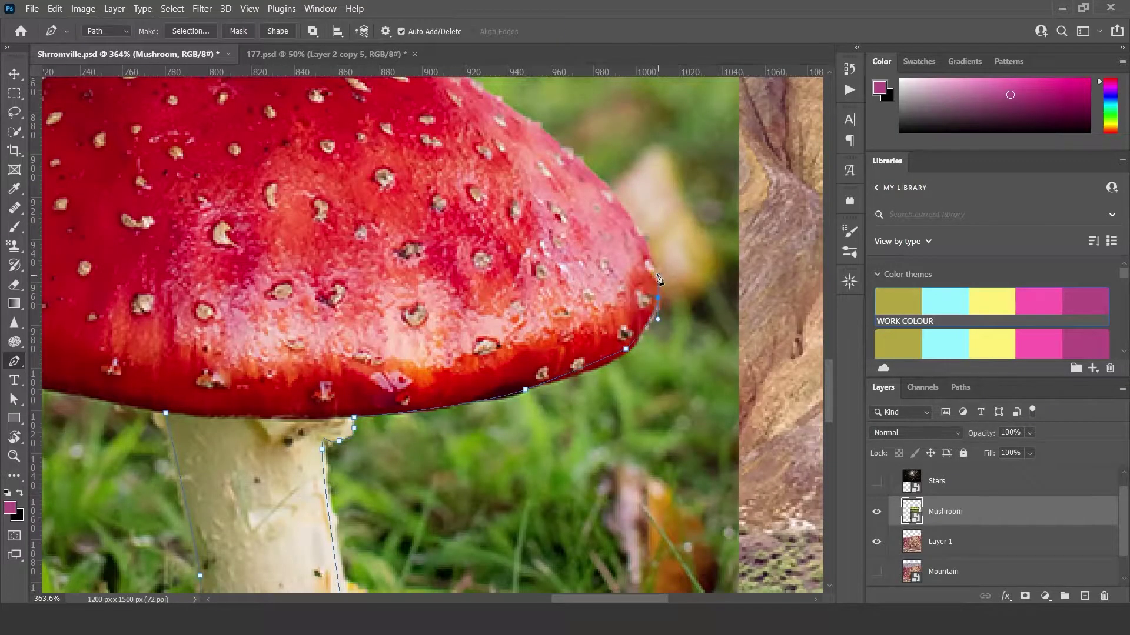
# Trace the path up the cap's right side, over its crown and down towards its left side
pyautogui.scroll(2, 658, 274)
pyautogui.moveTo(479, 250); pyautogui.dragTo(474, 245)
pyautogui.hotkey('ctrl', 'z')
pyautogui.moveTo(587, 336); pyautogui.dragTo(539, 297)
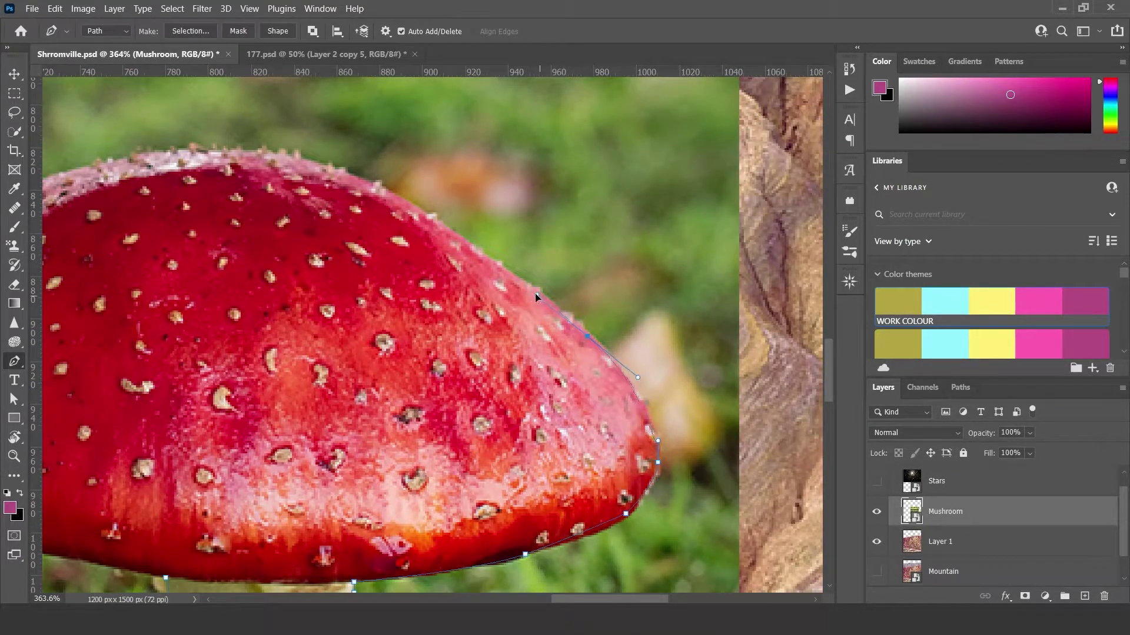
pyautogui.moveTo(382, 186); pyautogui.dragTo(362, 174)
pyautogui.moveTo(131, 157)
pyautogui.mouseDown()
pyautogui.moveTo(61, 166)
pyautogui.moveTo(144, 165)
pyautogui.mouseUp()
pyautogui.hotkey('ctrl', 'z')
pyautogui.hotkey('ctrl', 'z')
pyautogui.moveTo(365, 150); pyautogui.dragTo(275, 144)
pyautogui.moveTo(85, 252); pyautogui.dragTo(42, 329)
# Trace the cap's left tip and underside and close the mushroom path at the stem
pyautogui.scroll(-6, 156, 272)
pyautogui.scroll(2, 432, 372)
pyautogui.scroll(5, 399, 377)
pyautogui.hotkey('ctrl', 'z')
pyautogui.moveTo(327, 396); pyautogui.dragTo(332, 432)
pyautogui.scroll(-2, 332, 432)
pyautogui.moveTo(474, 434); pyautogui.dragTo(599, 474)
pyautogui.moveTo(721, 490); pyautogui.dragTo(743, 491)
pyautogui.scroll(-8, 743, 492)
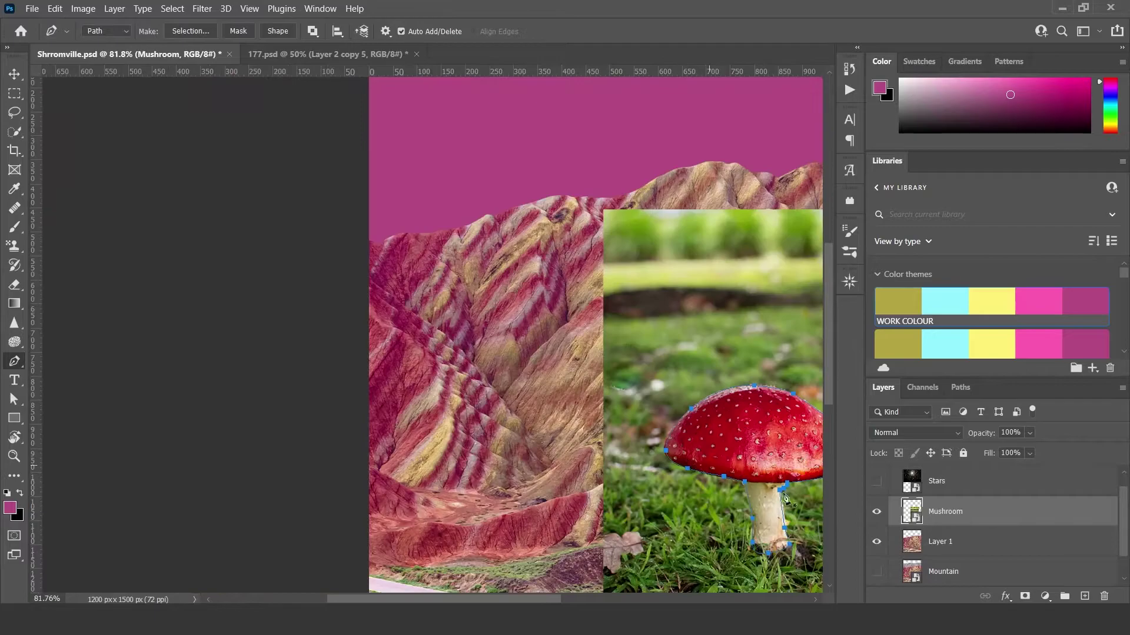
# Turn the mushroom path into a new anti-aliased selection with a feather radius of 0 pixels
pyautogui.scroll(2, 496, 410)
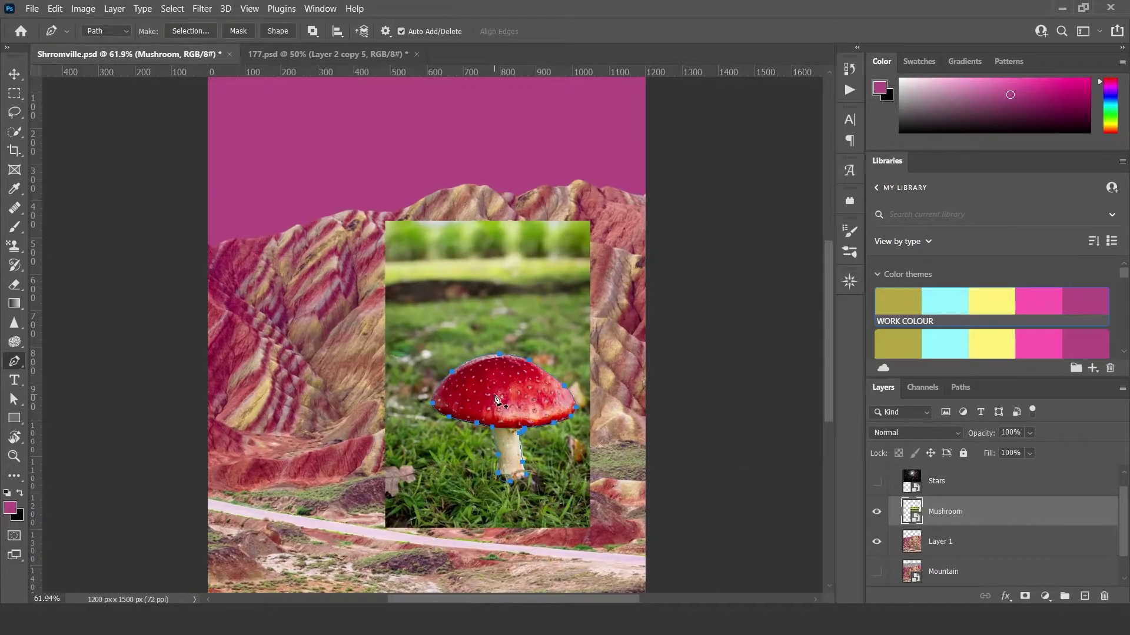
pyautogui.rightClick(497, 397)
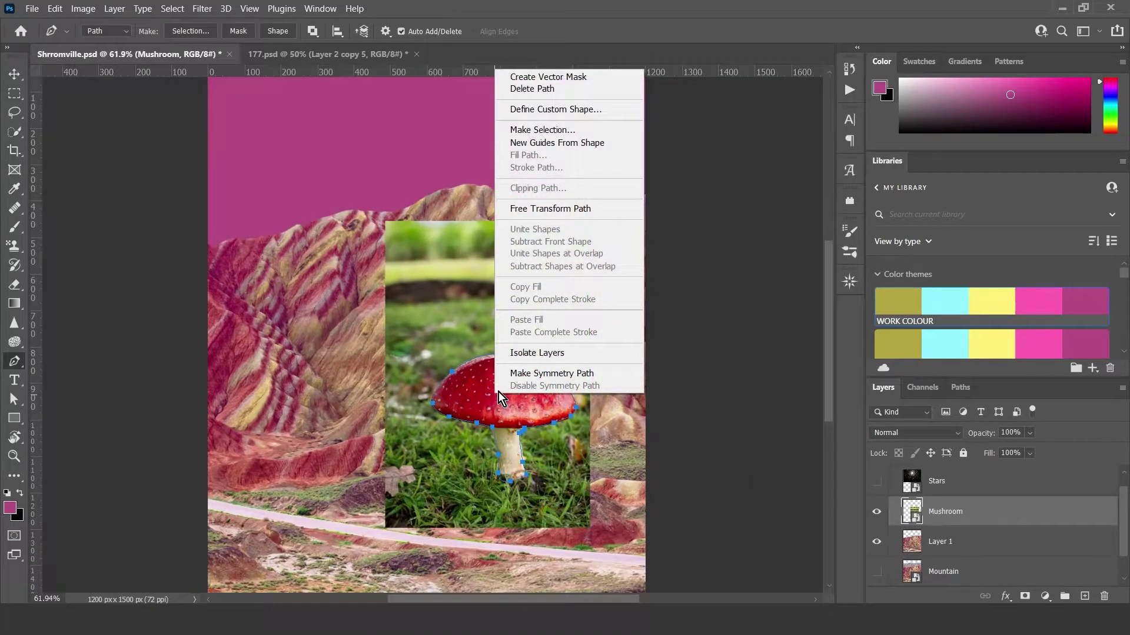
pyautogui.click(563, 128)
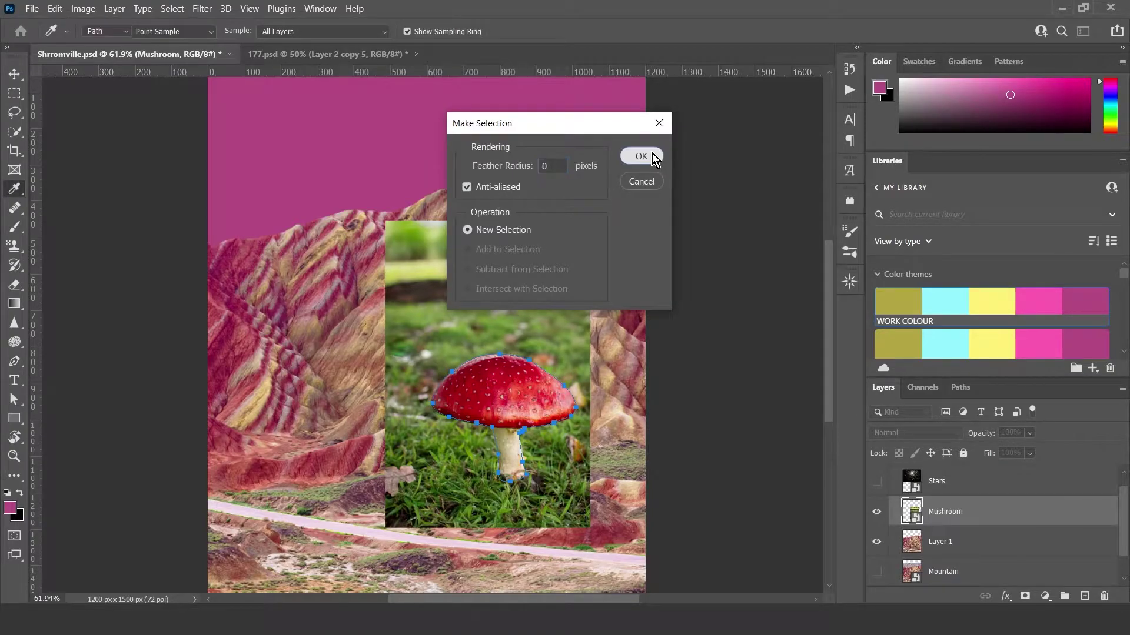
pyautogui.click(653, 156)
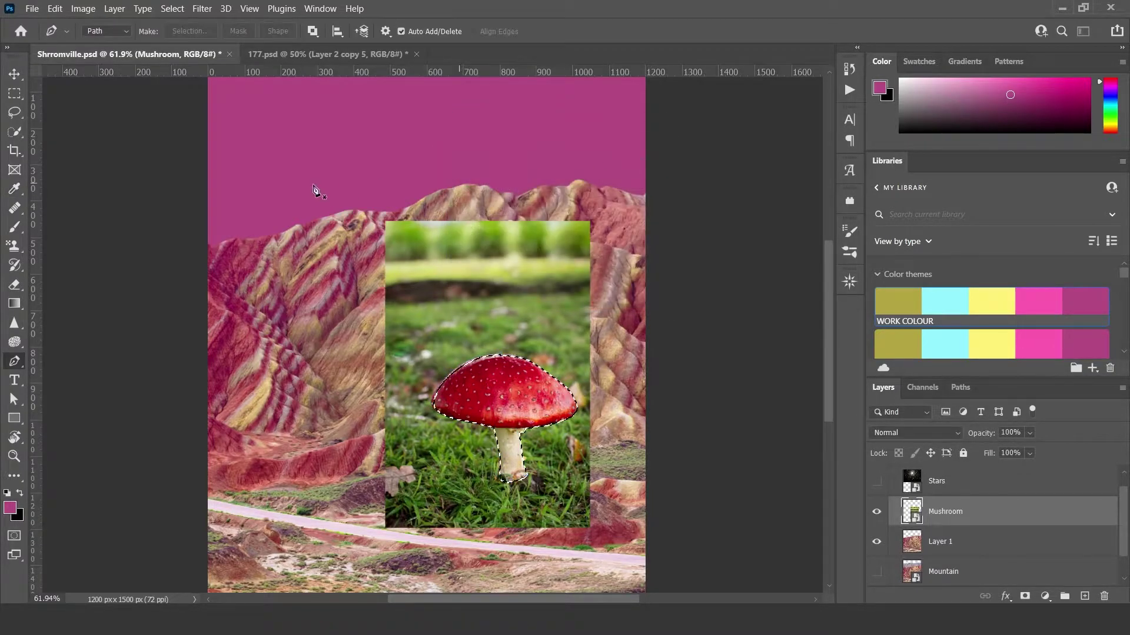
# Copy the selected mushroom onto a new layer with Layer Via Copy
pyautogui.click(15, 111)
pyautogui.rightClick(510, 404)
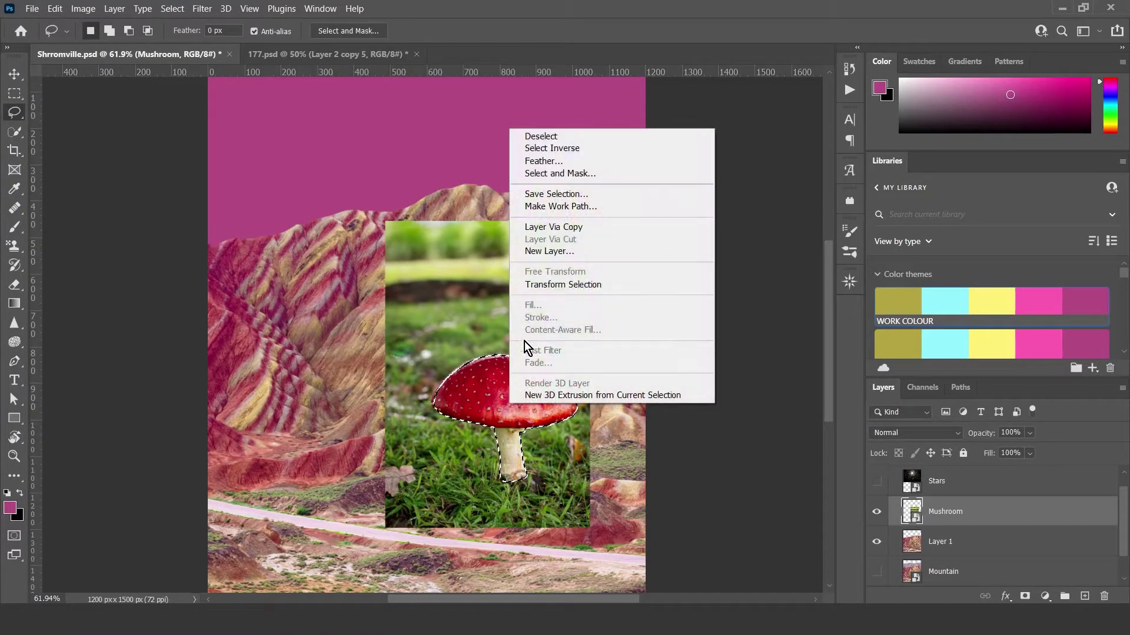
pyautogui.click(565, 227)
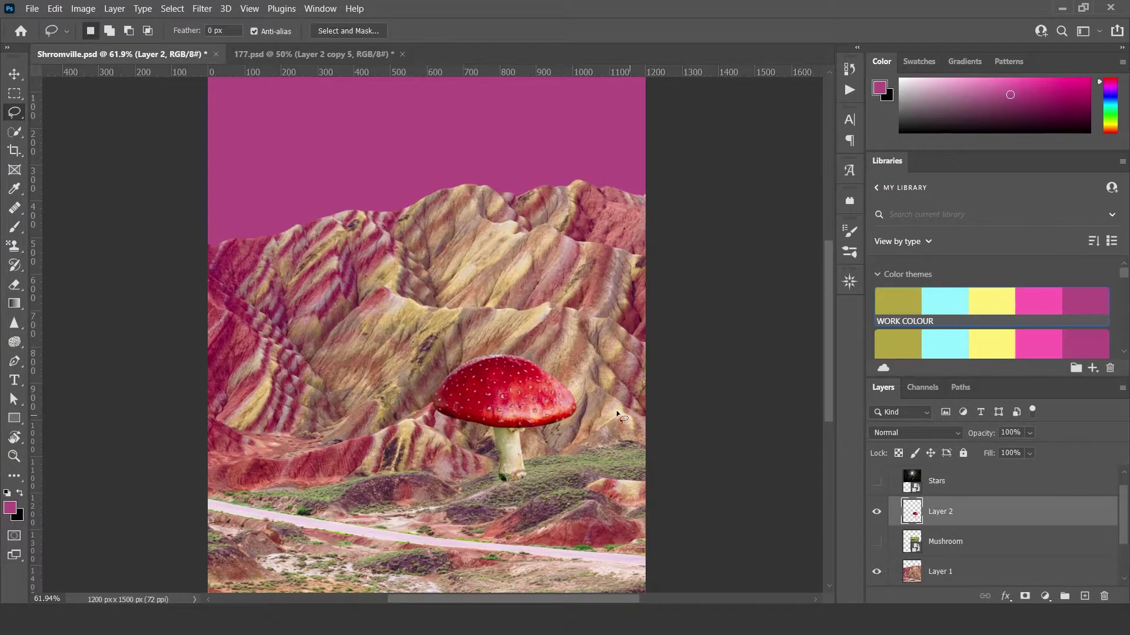
# Shift the mushroom cutout slightly right, then show the Stars layer and move it beneath the mountain cutout
pyautogui.click(14, 74)
pyautogui.click(876, 481)
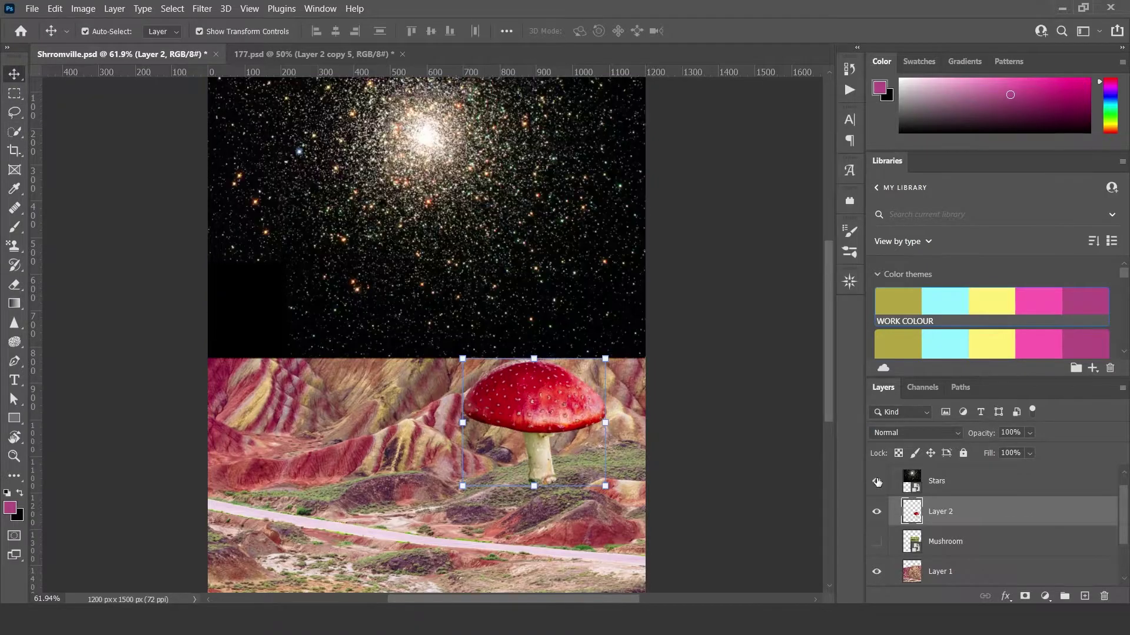
pyautogui.scroll(2, 456, 177)
pyautogui.moveTo(962, 484); pyautogui.dragTo(980, 557)
pyautogui.moveTo(961, 511); pyautogui.dragTo(958, 550)
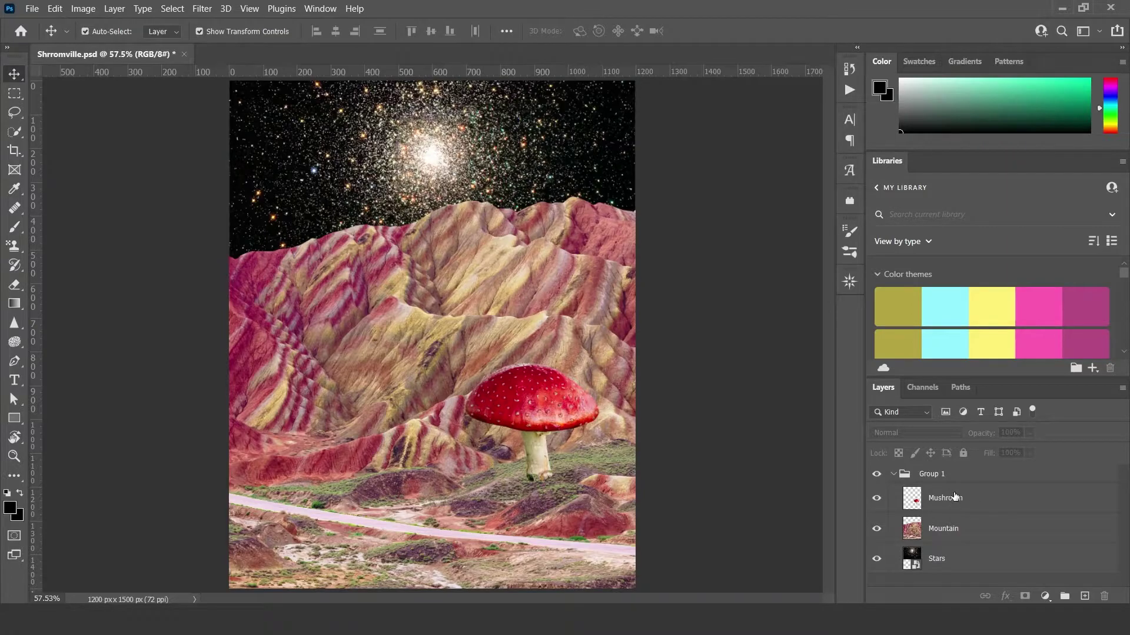
# Duplicate the Mushroom layer as Mushroom copy, scale the copy to about 48% and place it left of the original's stem
pyautogui.rightClick(954, 498)
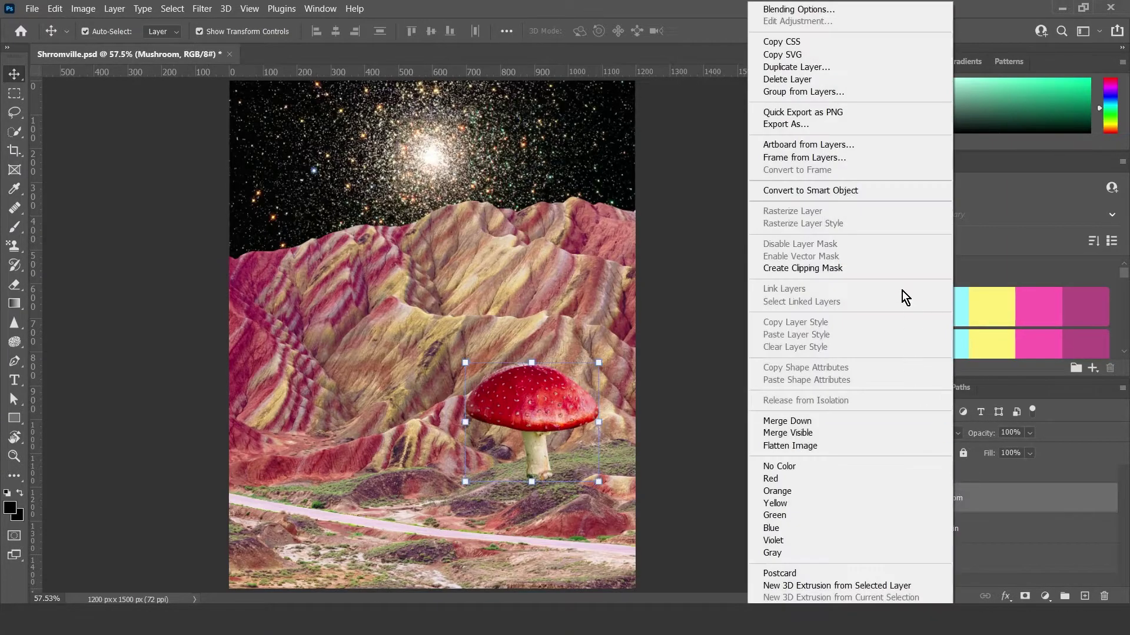
pyautogui.click(828, 73)
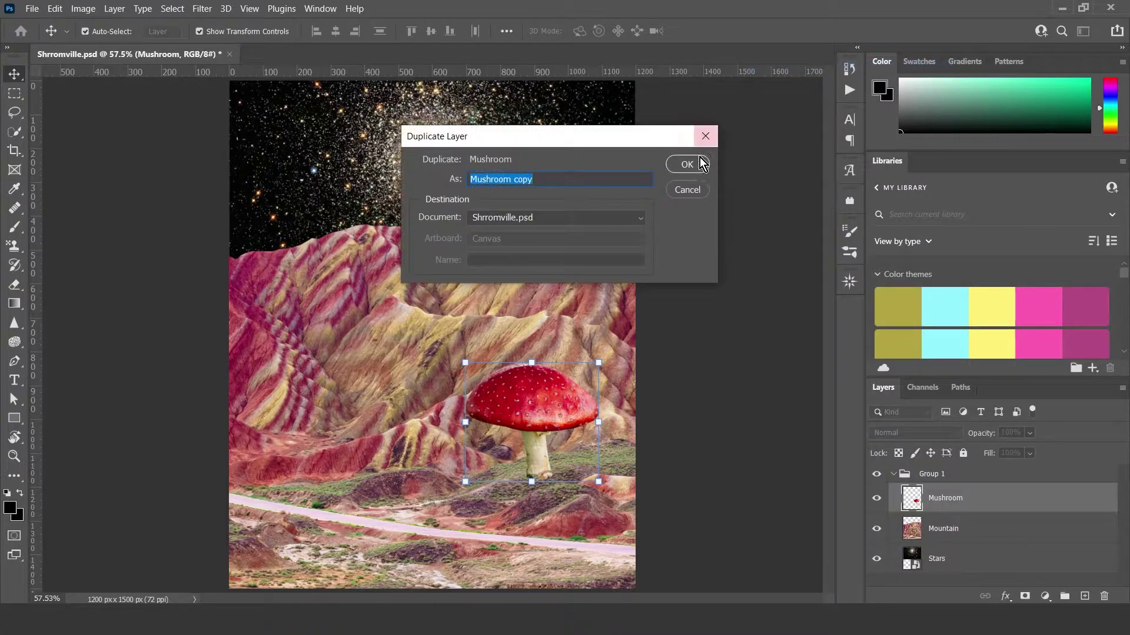
pyautogui.click(687, 165)
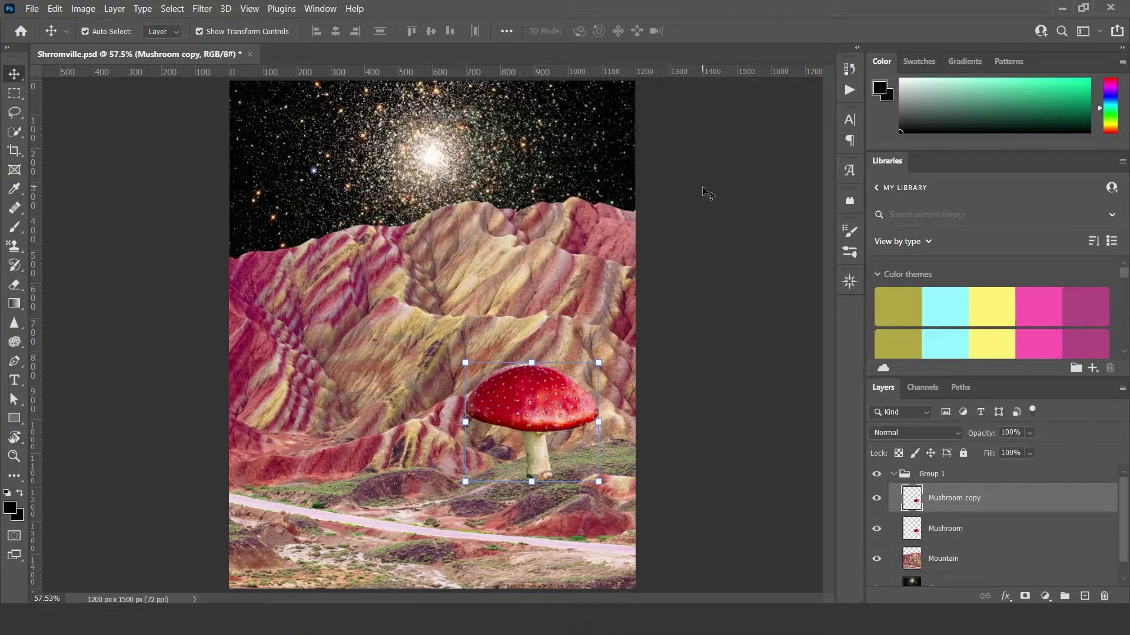
pyautogui.moveTo(599, 363); pyautogui.dragTo(484, 451)
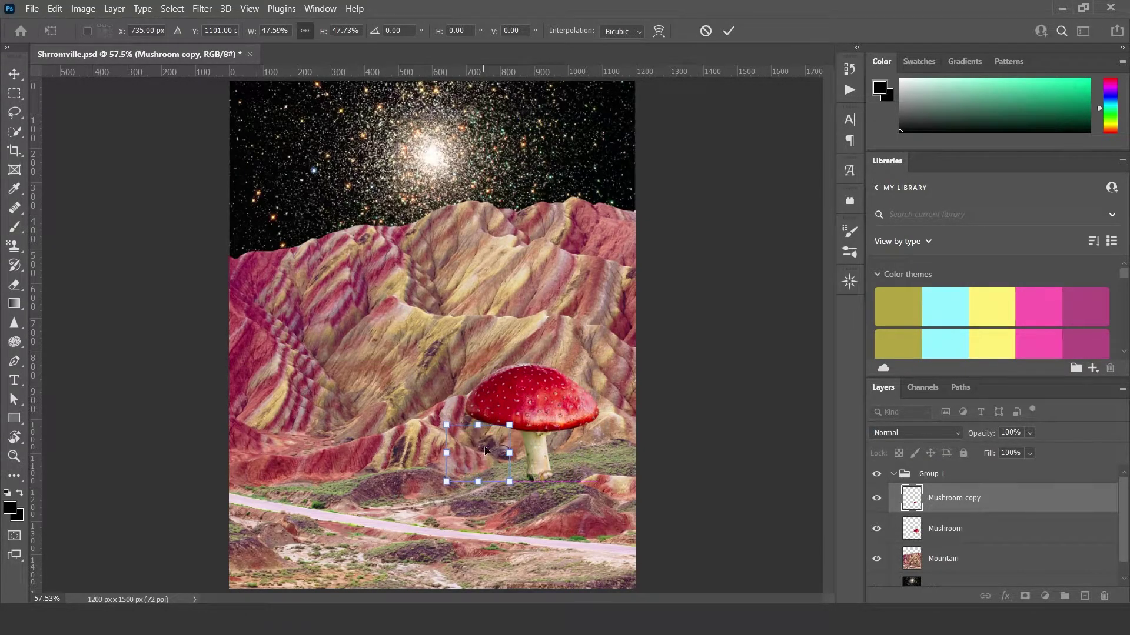
pyautogui.click(730, 31)
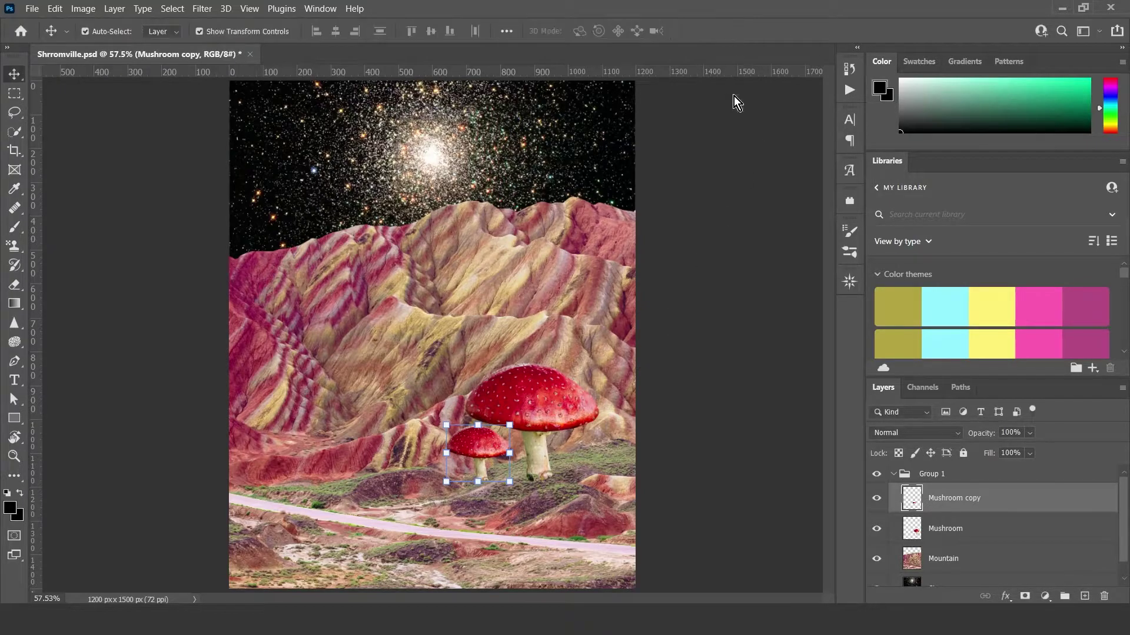
# Add a Hue/Saturation adjustment clipped to the Mushroom copy layer, with hue -115 and saturation -12
pyautogui.click(727, 262)
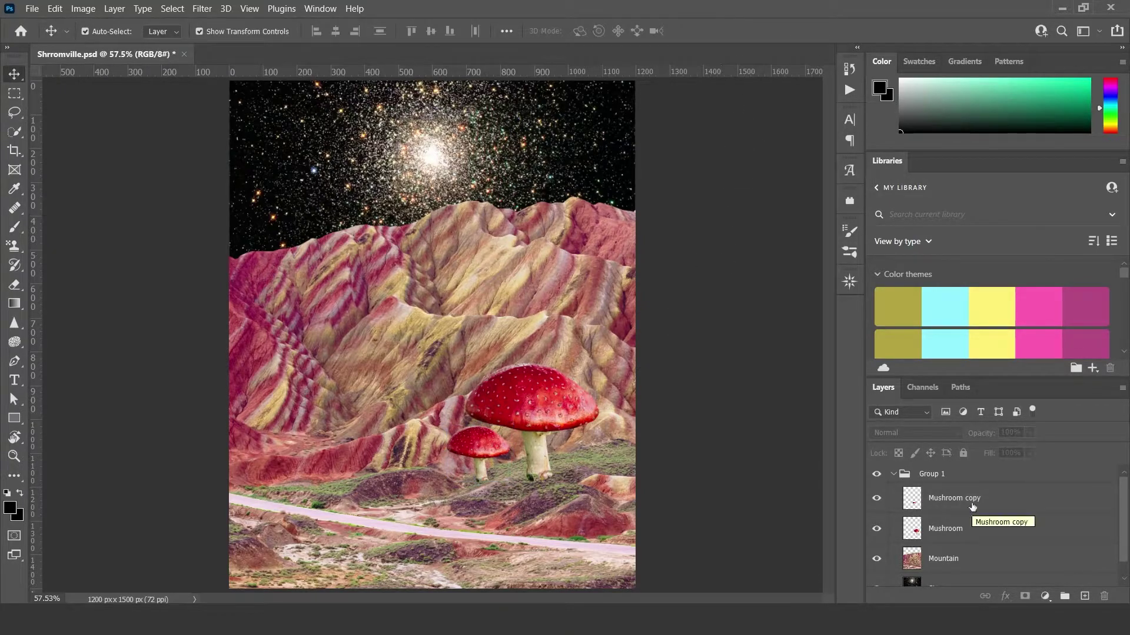
pyautogui.click(976, 505)
pyautogui.click(1046, 594)
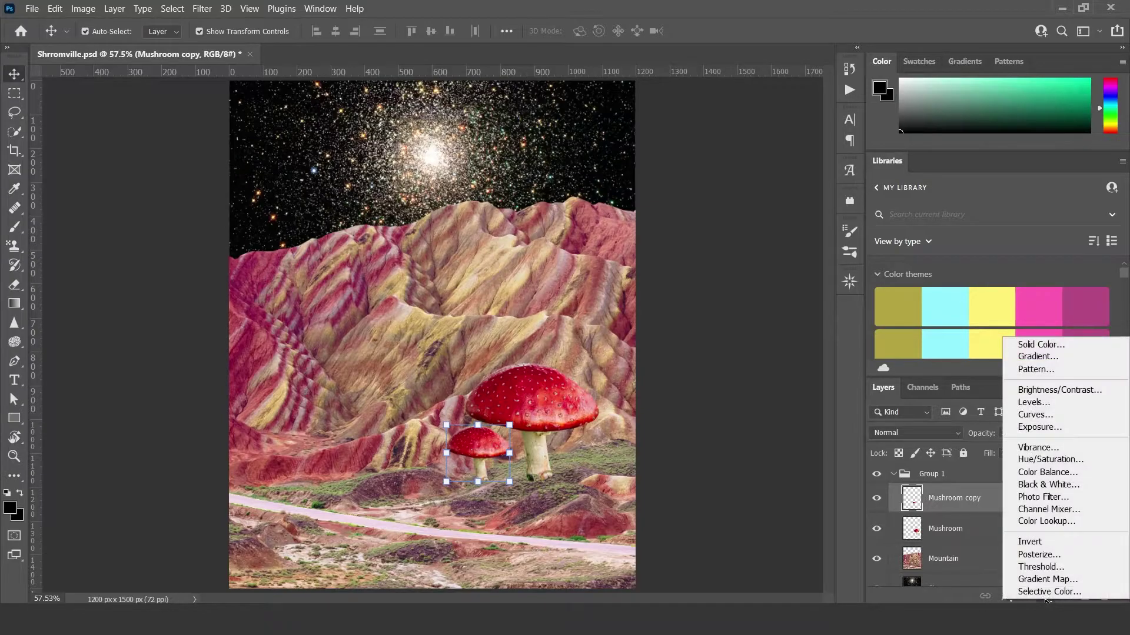
pyautogui.click(1050, 459)
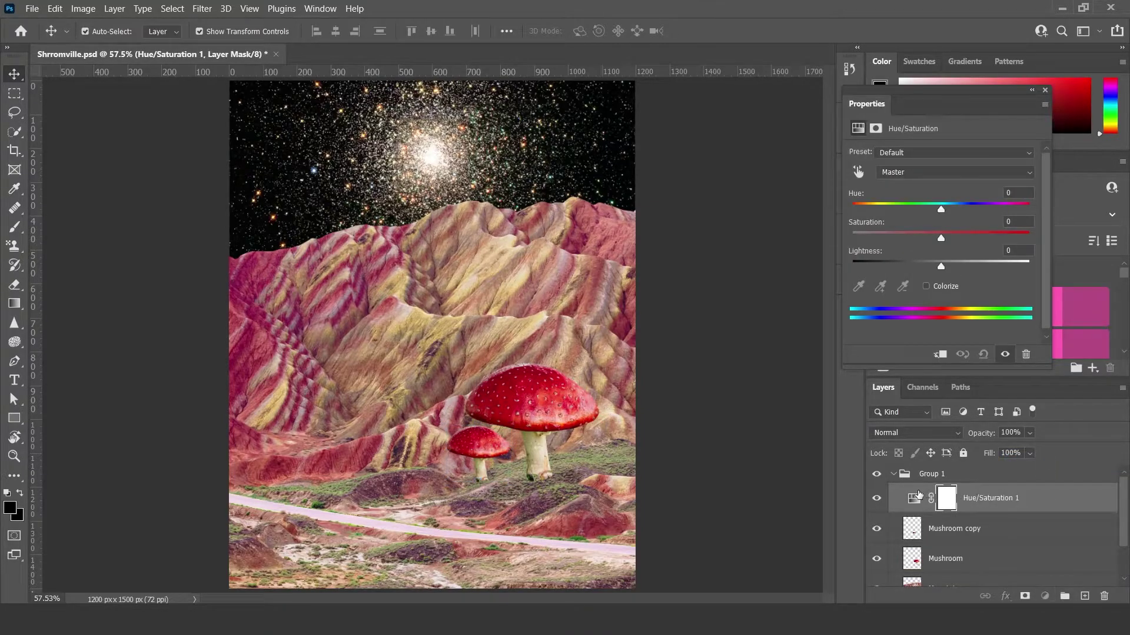
pyautogui.click(915, 497)
pyautogui.rightClick(979, 494)
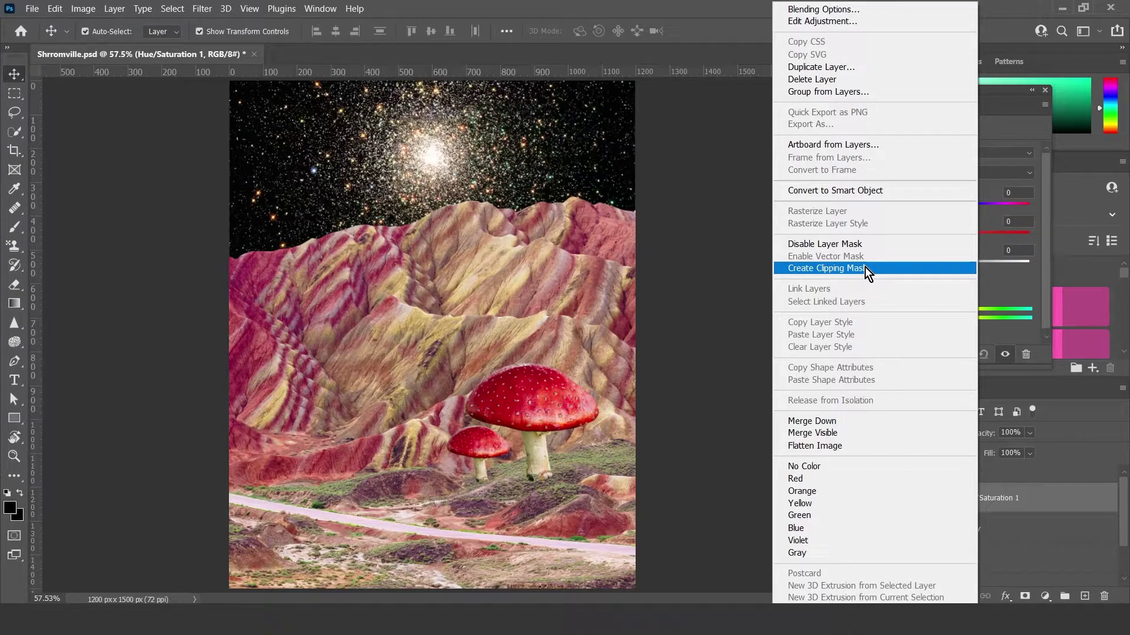
pyautogui.click(865, 267)
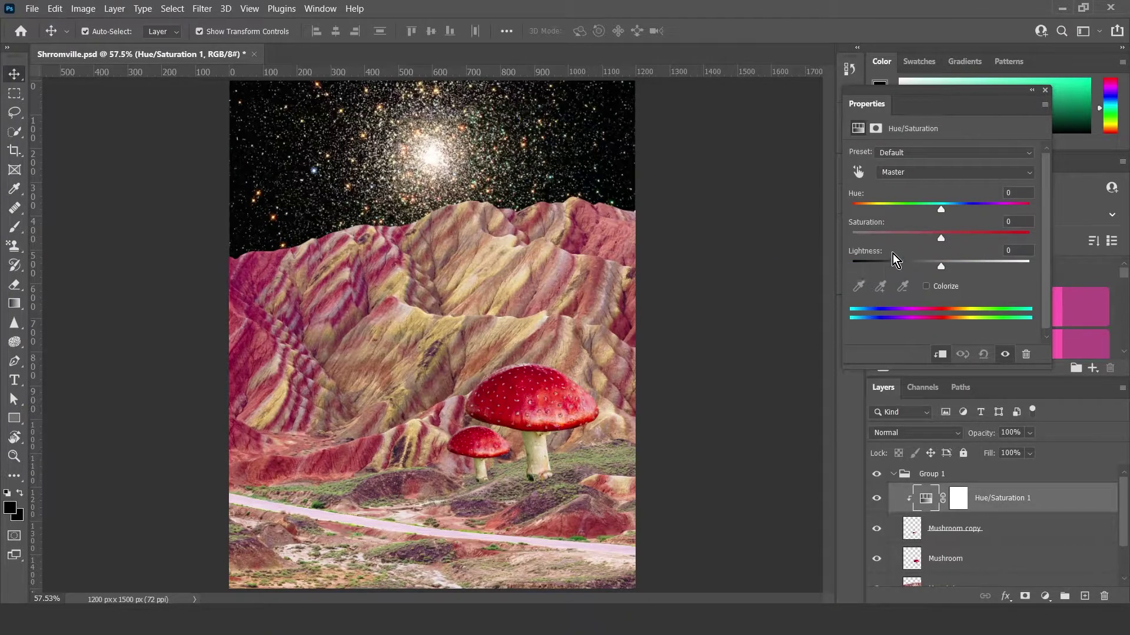
pyautogui.moveTo(941, 209); pyautogui.dragTo(878, 217)
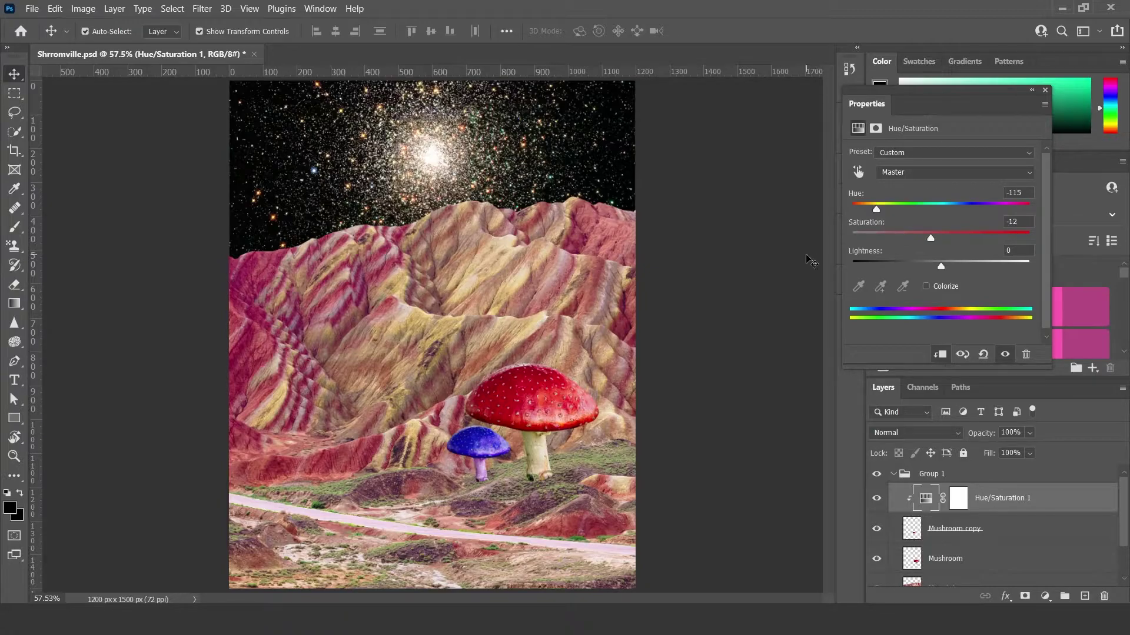
# Paint black on the Hue/Saturation layer mask over the small mushroom's stem to restore the stem's original colour
pyautogui.click(957, 498)
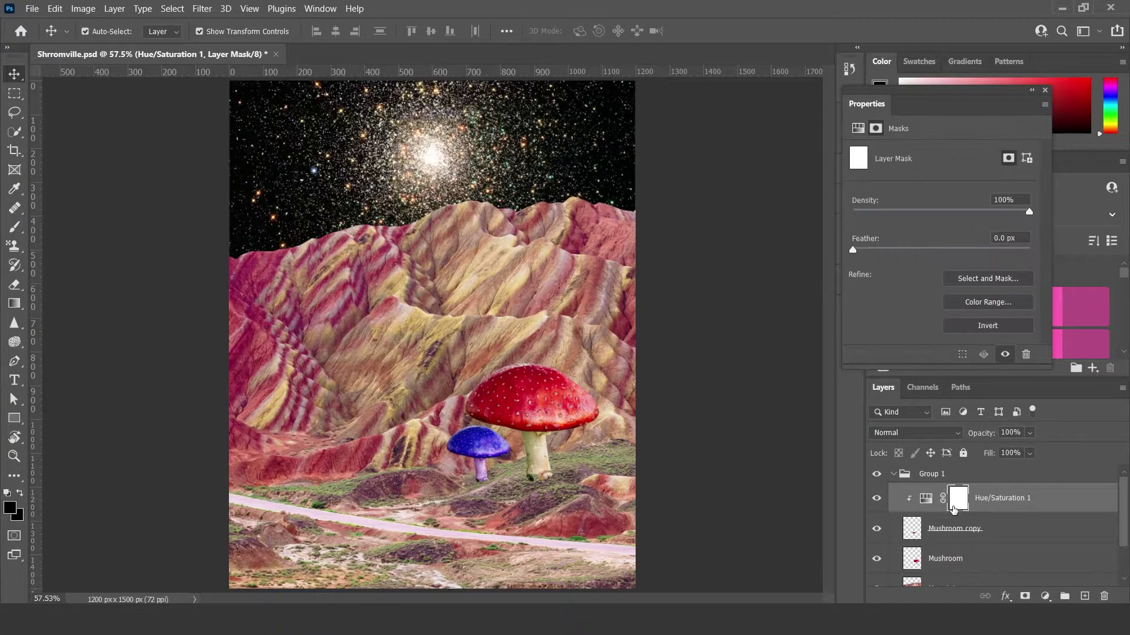
pyautogui.click(1044, 90)
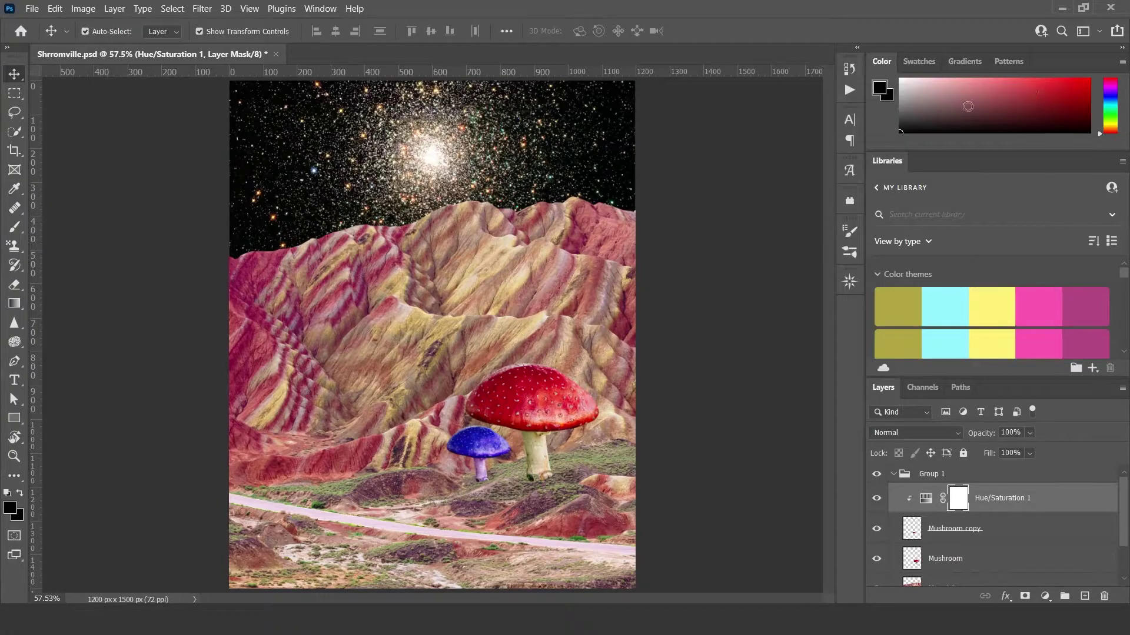
pyautogui.click(14, 227)
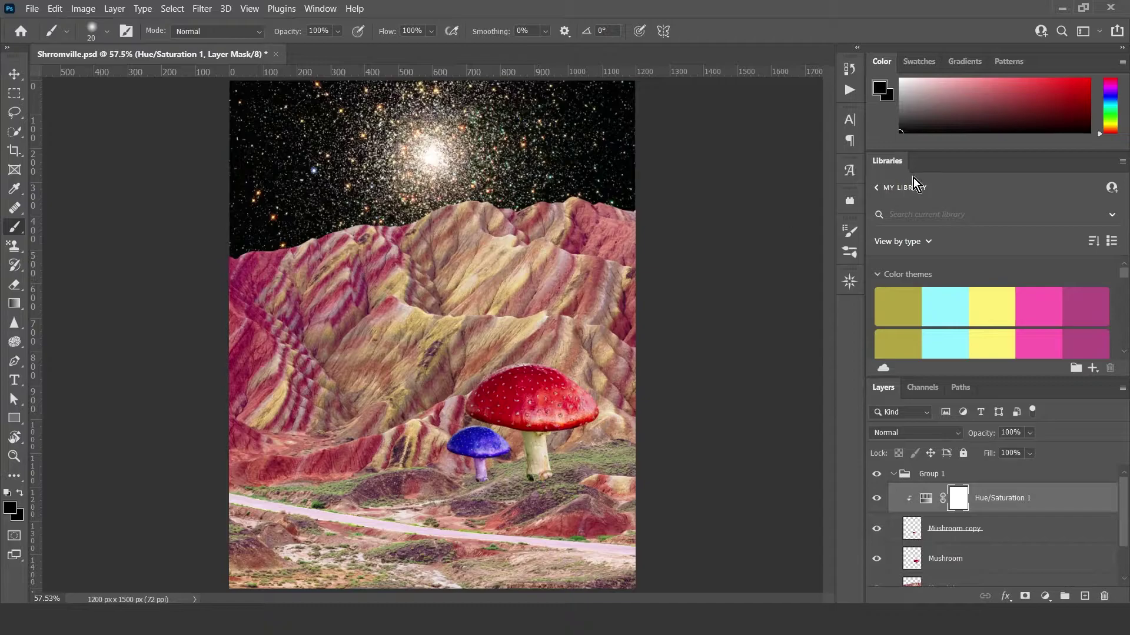
pyautogui.rightClick(489, 274)
pyautogui.moveTo(570, 306); pyautogui.dragTo(615, 313)
pyautogui.click(465, 488)
pyautogui.moveTo(491, 486)
pyautogui.mouseDown()
pyautogui.moveTo(480, 480)
pyautogui.moveTo(494, 477)
pyautogui.moveTo(474, 477)
pyautogui.moveTo(496, 490)
pyautogui.mouseUp()
pyautogui.hotkey('ctrl', 'z')
pyautogui.scroll(6, 460, 498)
pyautogui.scroll(5, 501, 495)
pyautogui.rightClick(541, 342)
pyautogui.click(627, 377)
pyautogui.moveTo(511, 445)
pyautogui.mouseDown()
pyautogui.moveTo(503, 427)
pyautogui.moveTo(440, 406)
pyautogui.moveTo(554, 353)
pyautogui.moveTo(501, 327)
pyautogui.moveTo(565, 341)
pyautogui.moveTo(461, 353)
pyautogui.moveTo(559, 390)
pyautogui.moveTo(515, 435)
pyautogui.mouseUp()
pyautogui.hotkey('ctrl', 'z')
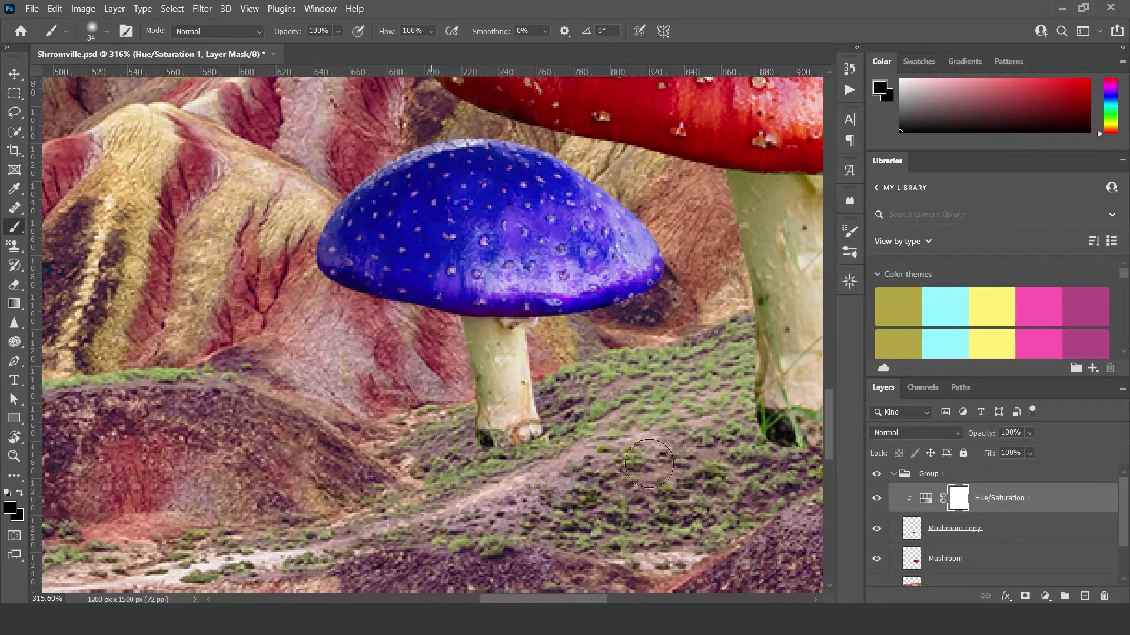
pyautogui.hotkey('ctrl', '0')
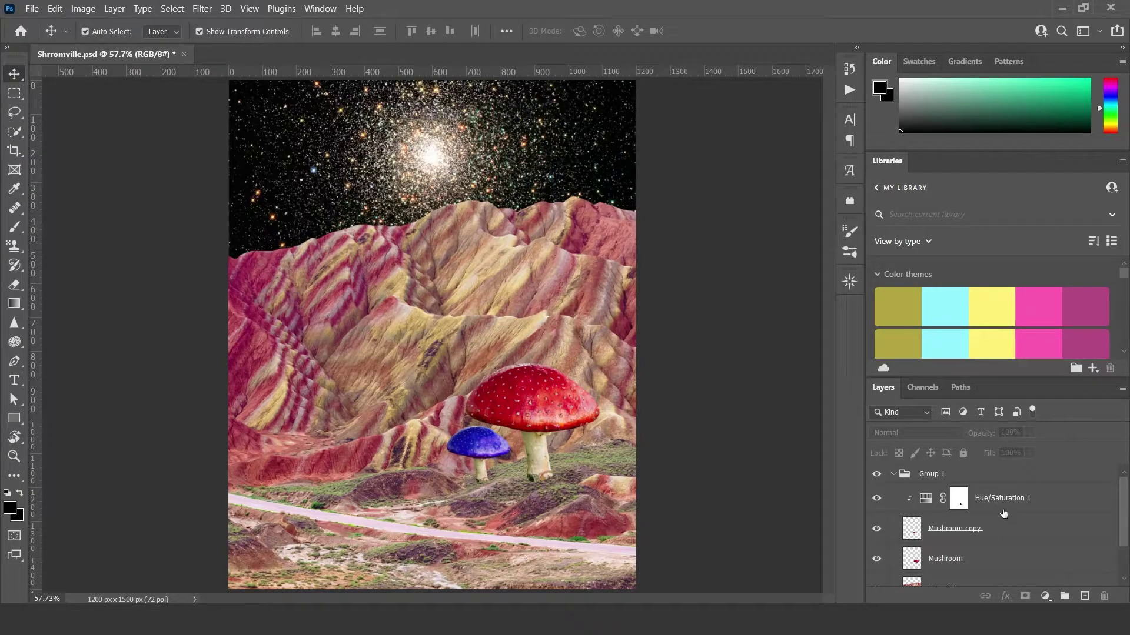
# Duplicate the Mushroom and Mushroom copy layers together and merge the two duplicates into one layer
pyautogui.click(1000, 527)
pyautogui.keyDown('shift'); pyautogui.click(997, 559); pyautogui.keyUp('shift')
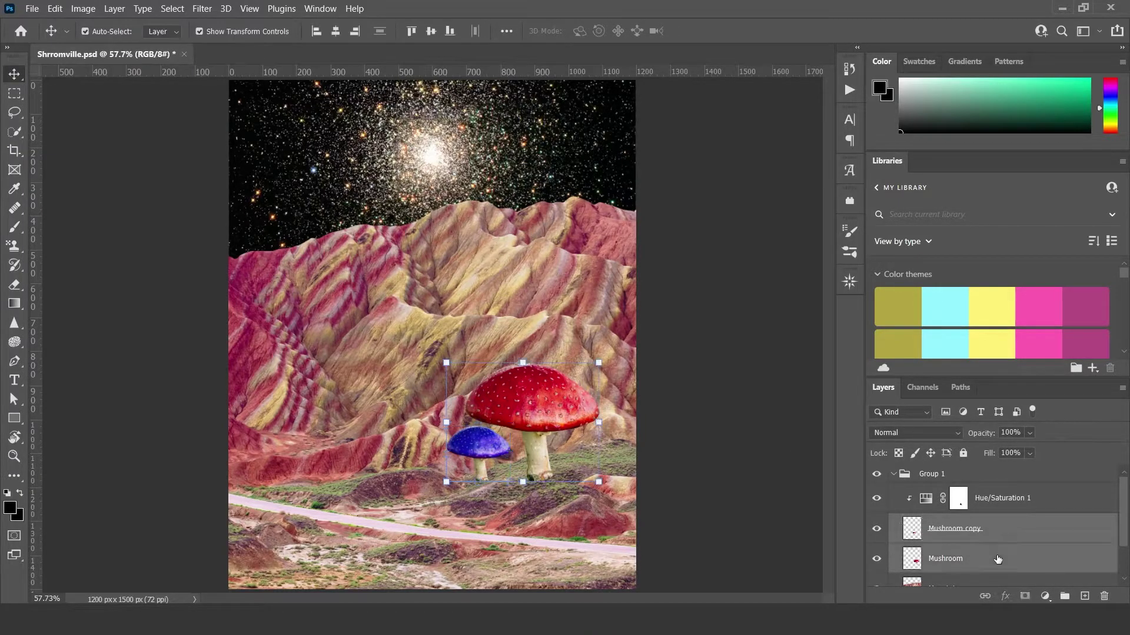
pyautogui.rightClick(997, 559)
pyautogui.click(836, 68)
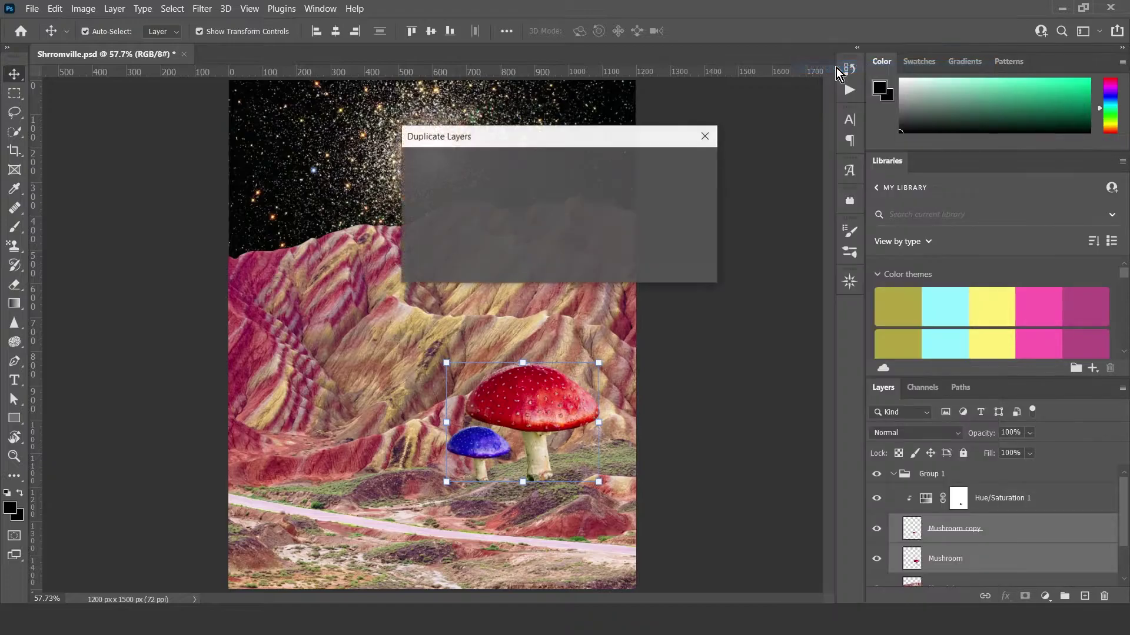
pyautogui.click(688, 165)
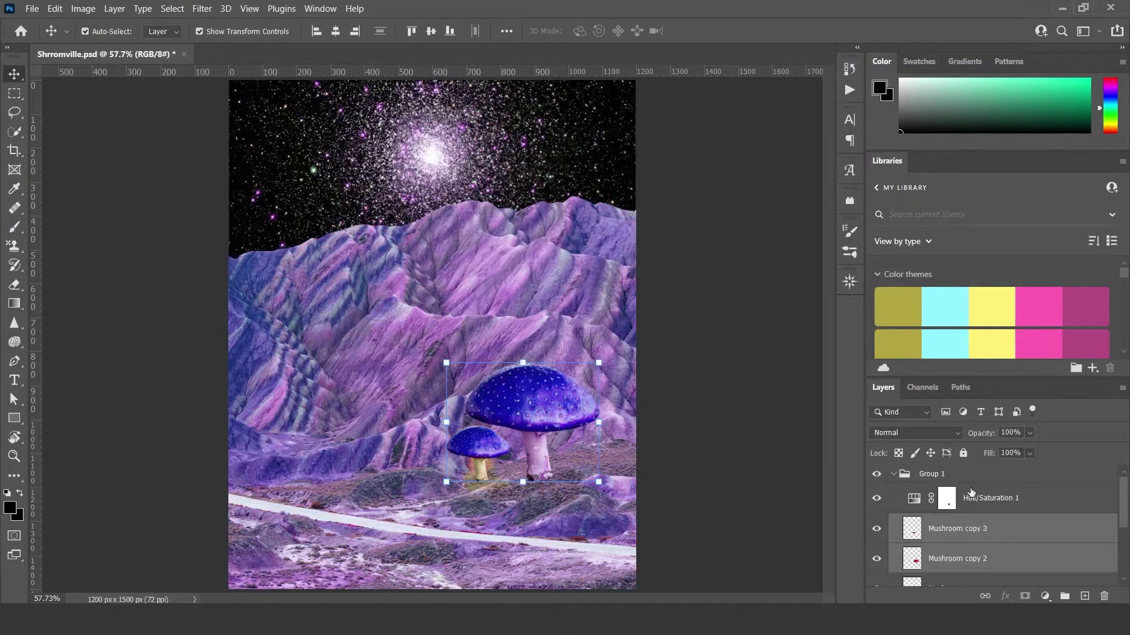
pyautogui.scroll(-1, 977, 503)
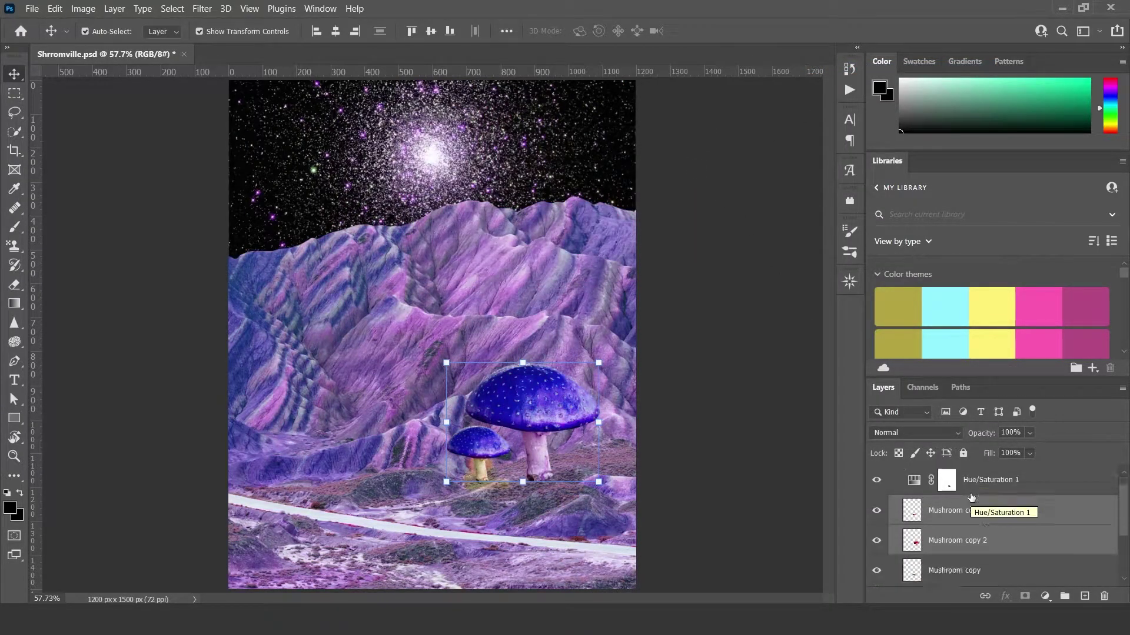
pyautogui.rightClick(1004, 507)
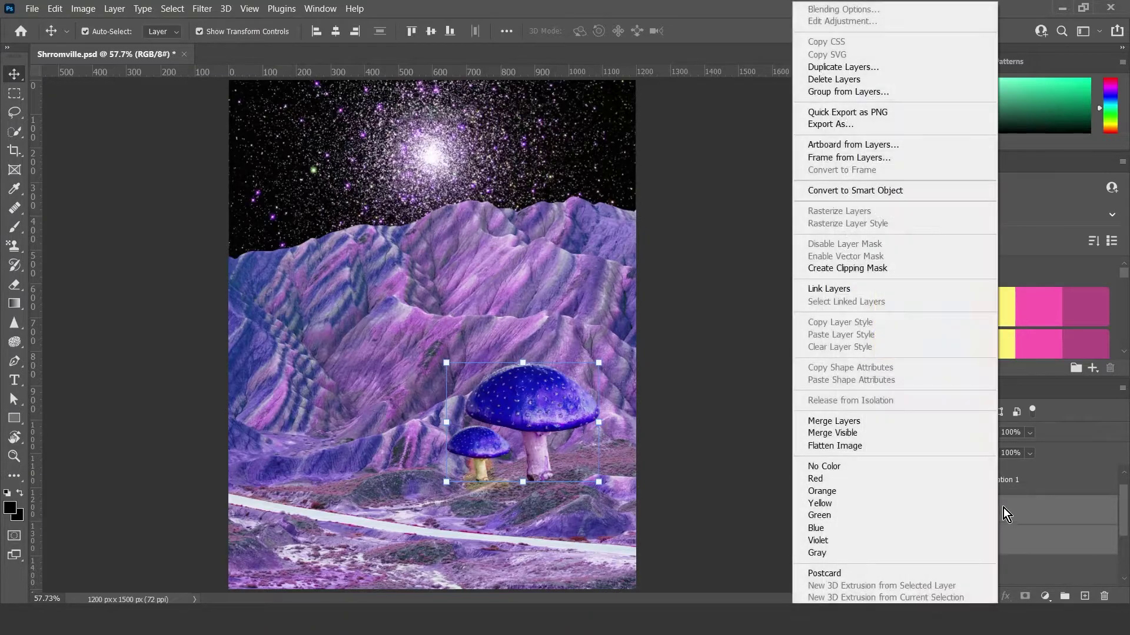
pyautogui.click(867, 422)
# Move the Hue/Saturation adjustment below the merged mushrooms layer and clip it to Mushroom copy again
pyautogui.moveTo(1020, 485); pyautogui.dragTo(1007, 510)
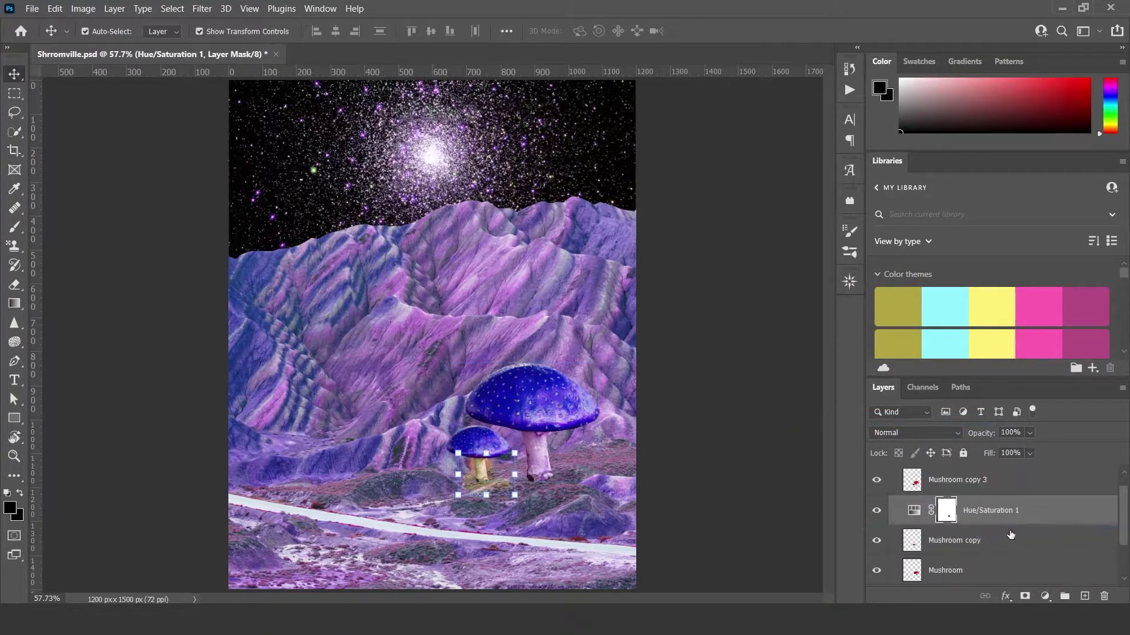
pyautogui.rightClick(1007, 510)
pyautogui.click(869, 268)
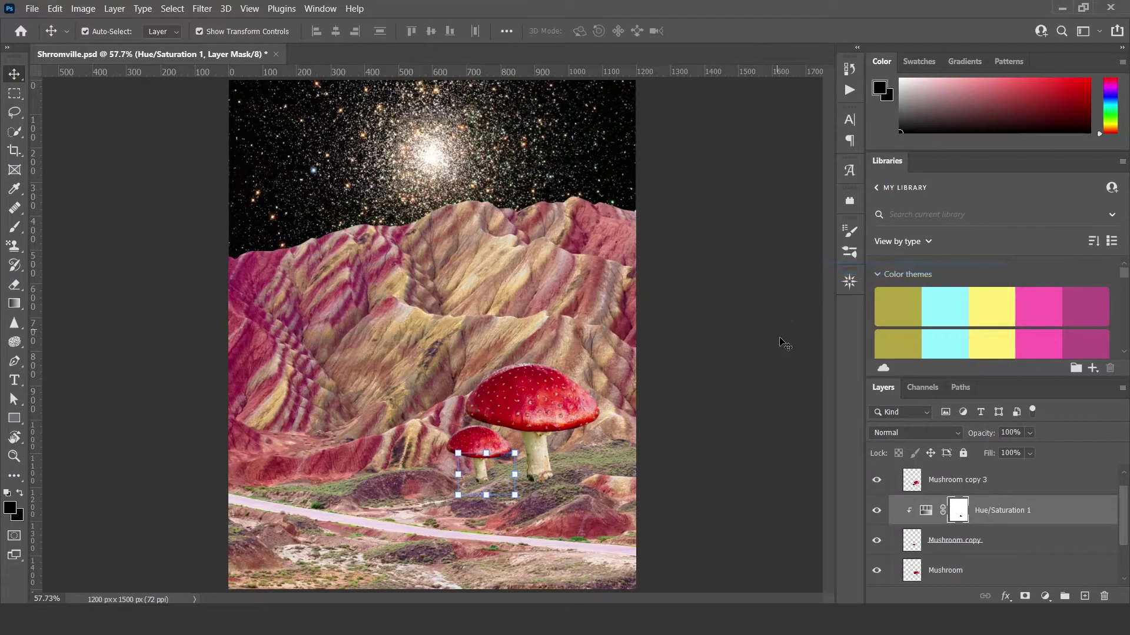
# Apply a black Color Overlay layer style at 100% opacity to the merged Mushroom copy 3 layer
pyautogui.click(1003, 479)
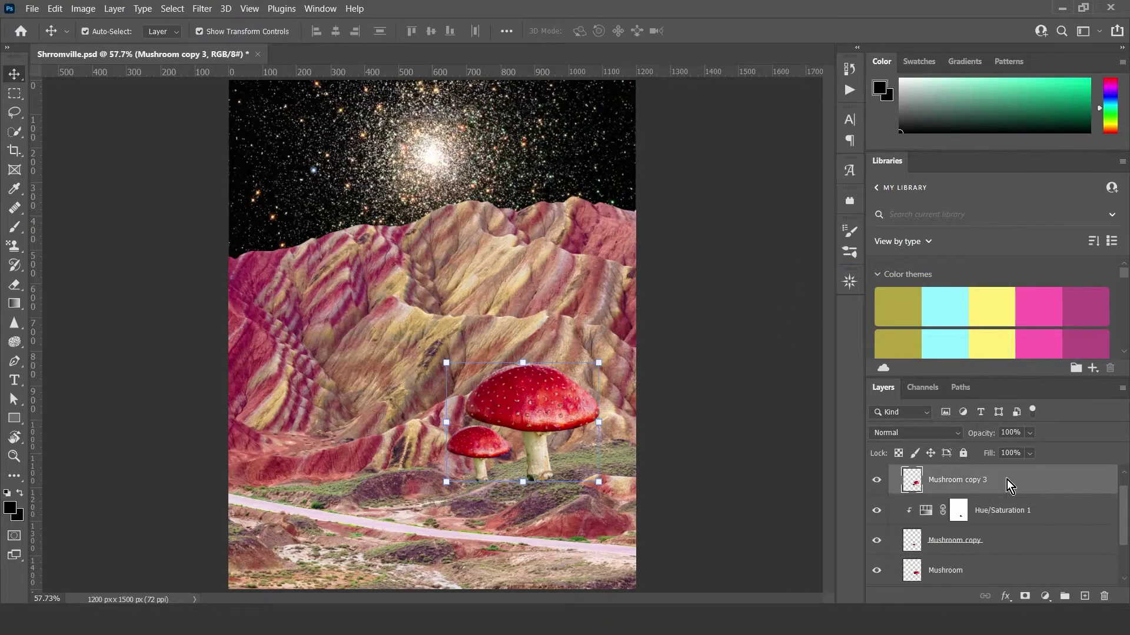
pyautogui.rightClick(1000, 478)
pyautogui.click(862, 16)
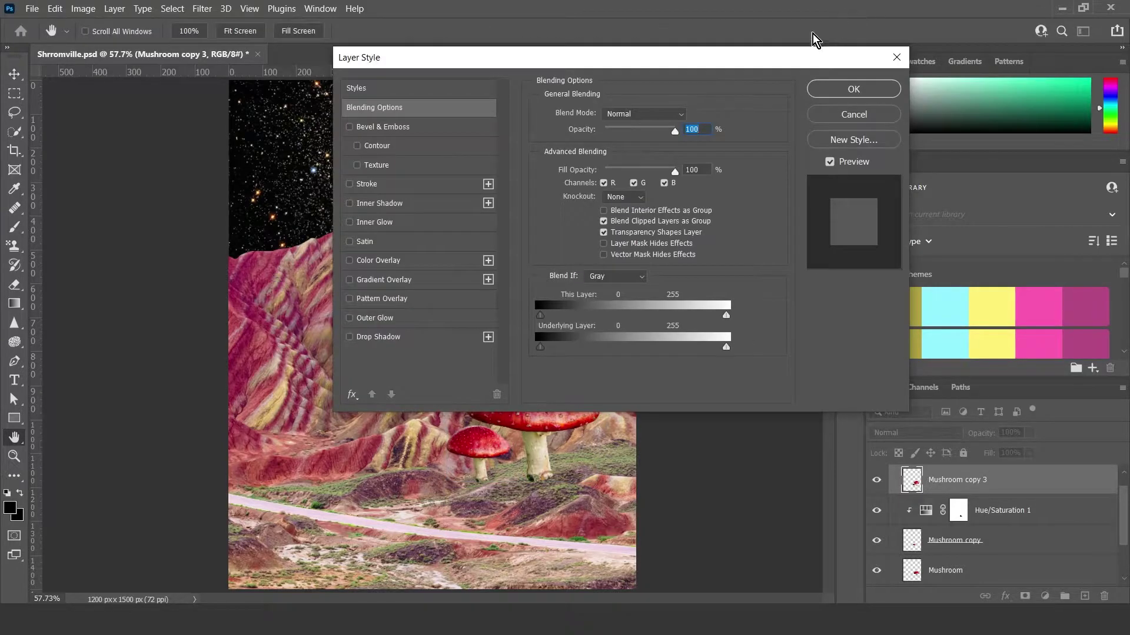
pyautogui.click(350, 261)
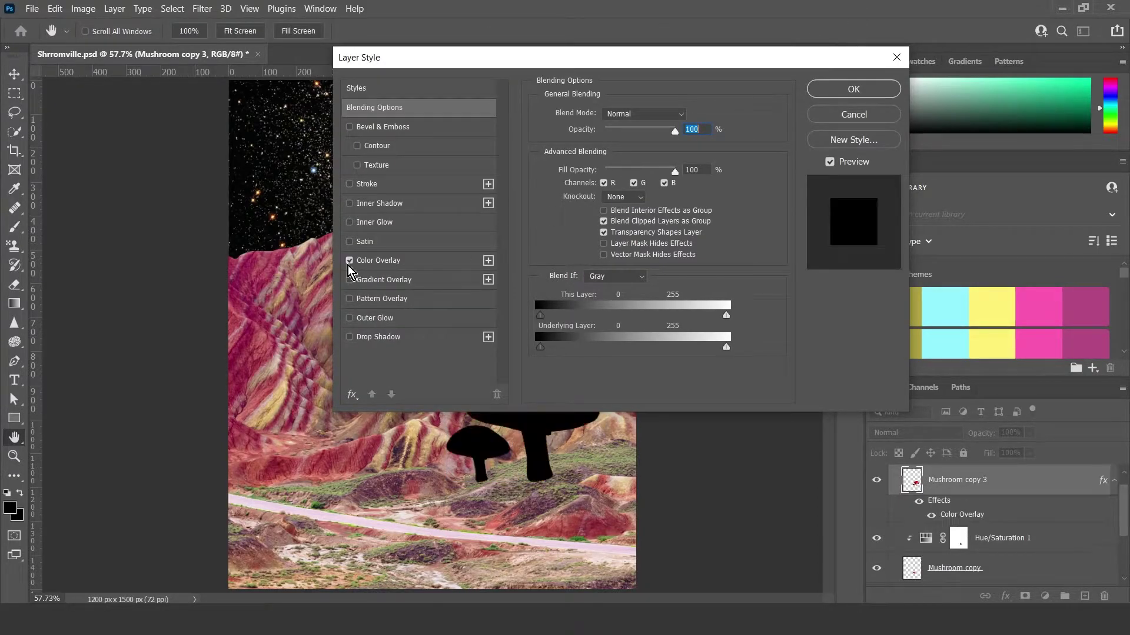
pyautogui.click(388, 261)
pyautogui.click(688, 116)
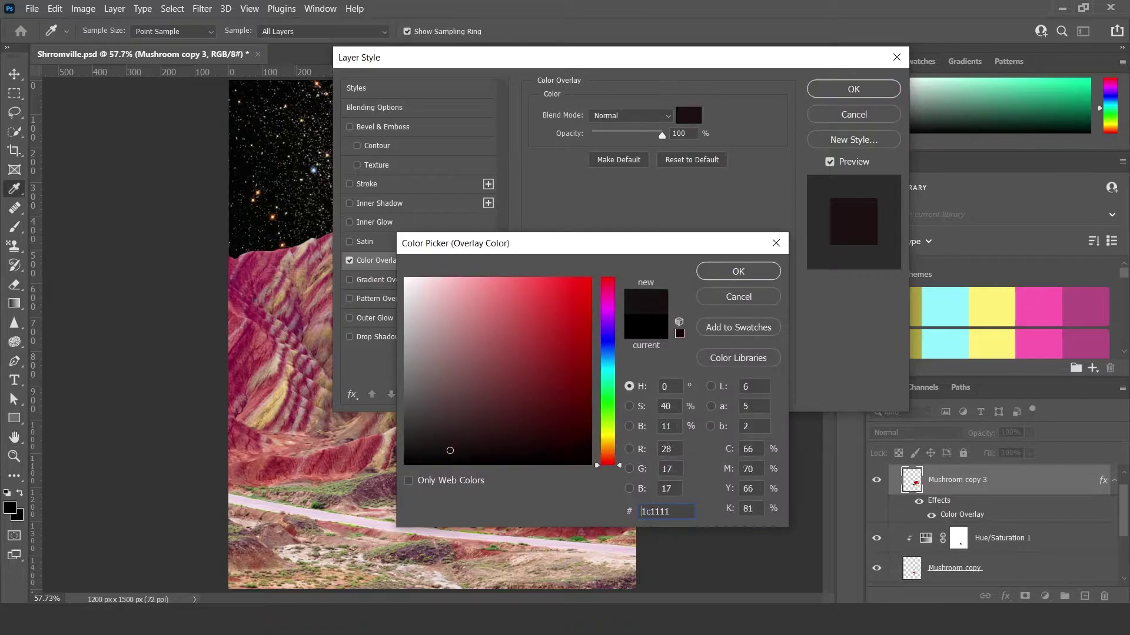
pyautogui.click(757, 270)
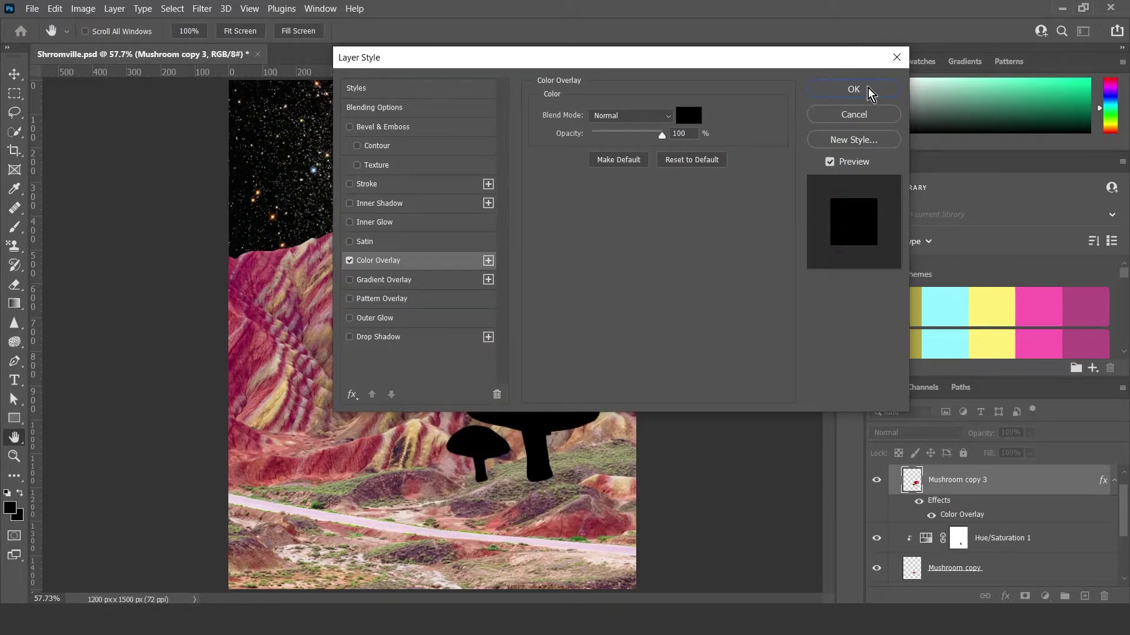
pyautogui.click(853, 89)
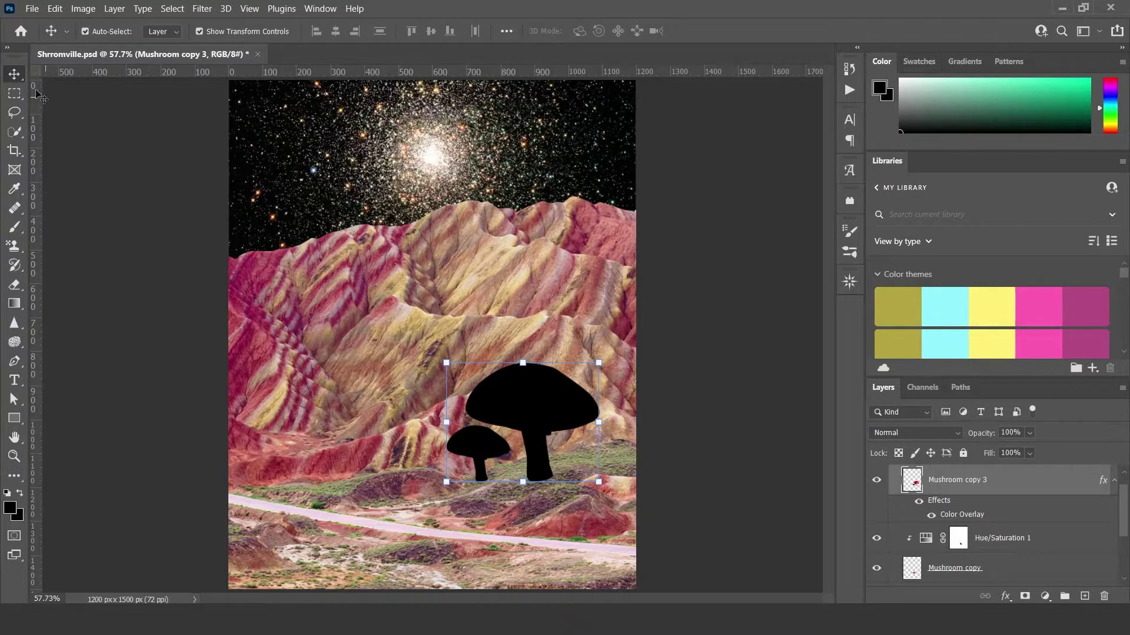
# Rotate the black mushroom silhouettes by about -167°, place them below the originals and flip them horizontally
pyautogui.click(14, 93)
pyautogui.click(17, 79)
pyautogui.moveTo(612, 354); pyautogui.dragTo(368, 493)
pyautogui.moveTo(524, 453); pyautogui.dragTo(495, 555)
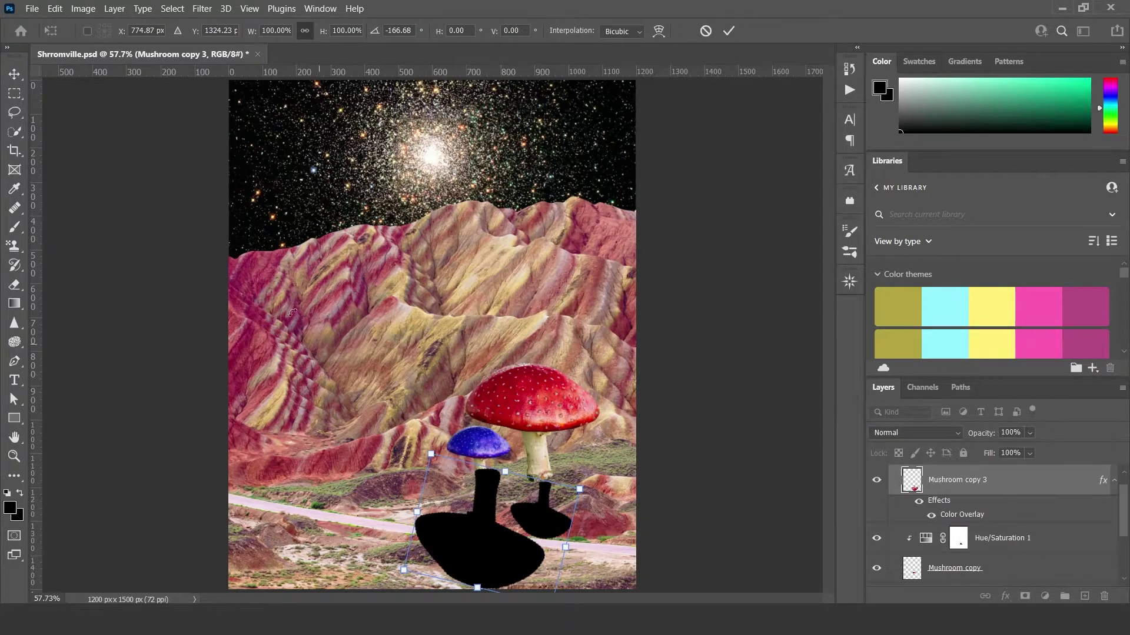
pyautogui.click(55, 8)
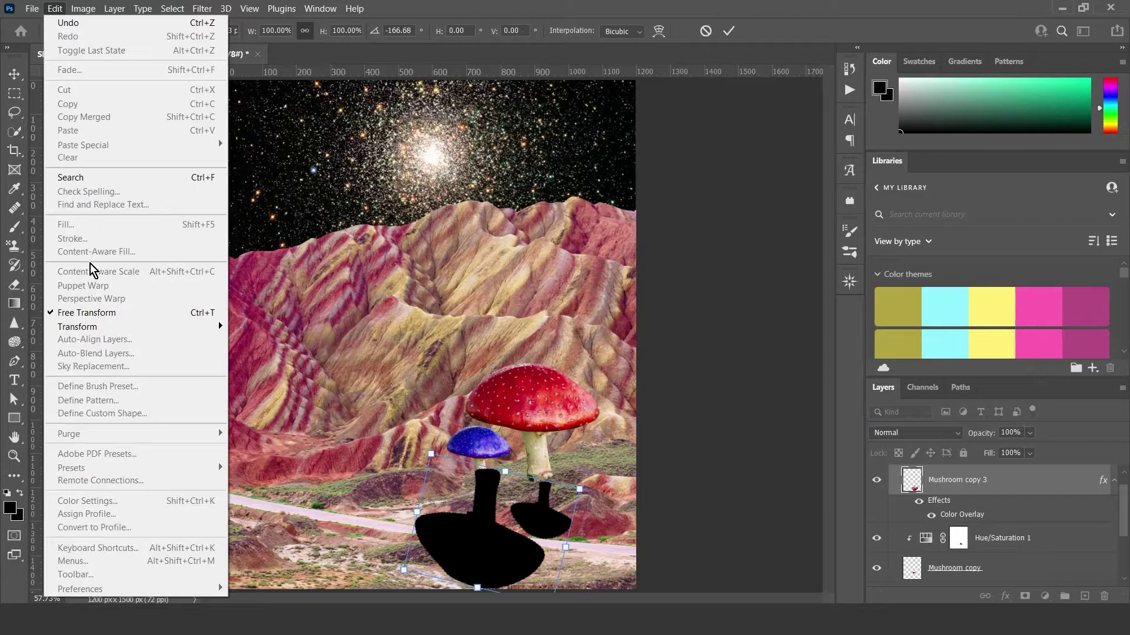
pyautogui.moveTo(95, 327)
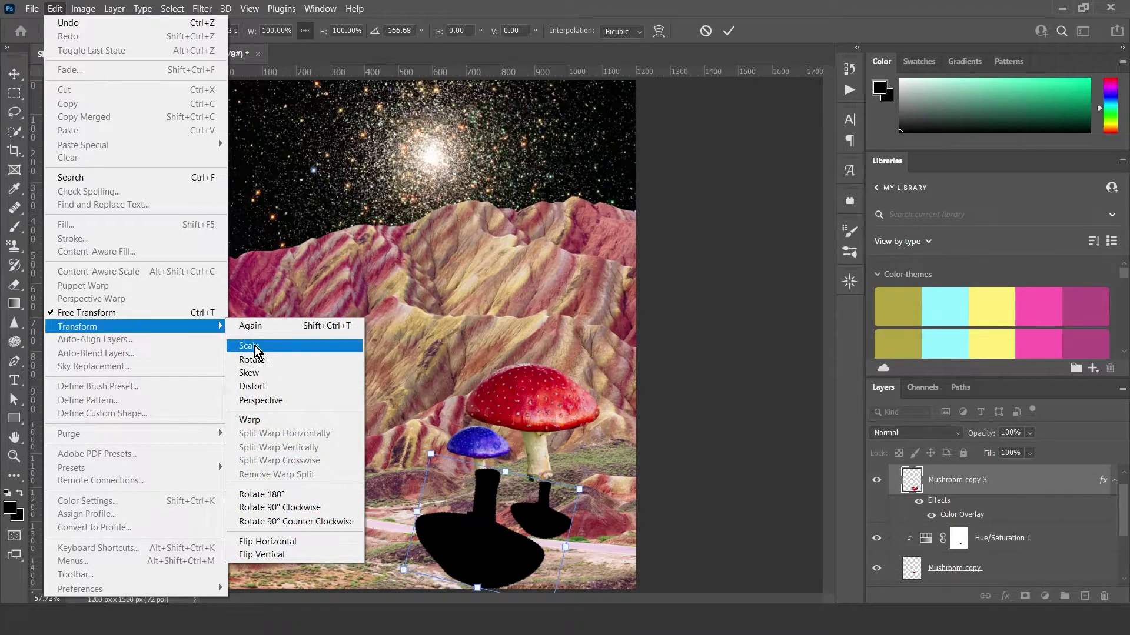
pyautogui.click(278, 538)
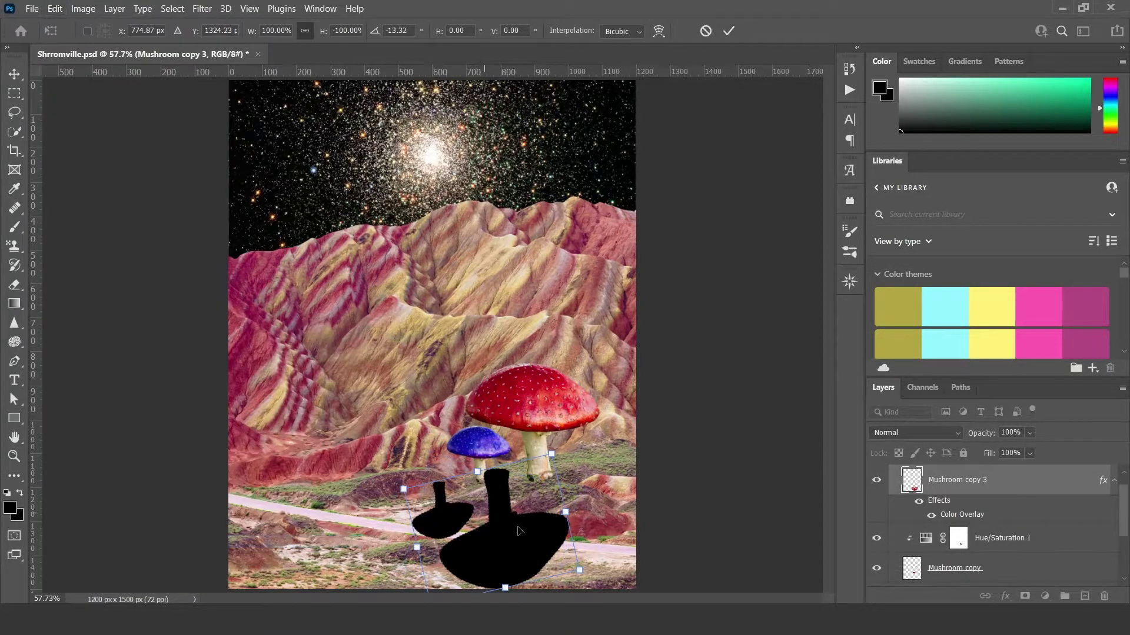
# Straighten the flipped silhouettes, line them up directly beneath the mushroom stems and apply the transform
pyautogui.moveTo(525, 521); pyautogui.dragTo(572, 529)
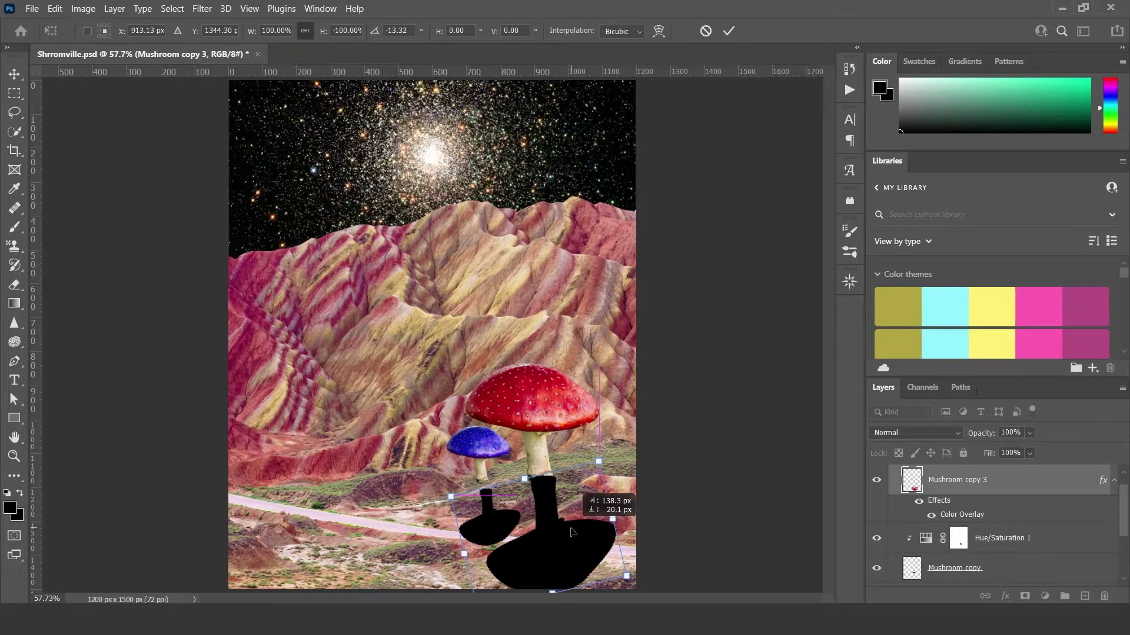
pyautogui.moveTo(617, 451); pyautogui.dragTo(653, 447)
pyautogui.moveTo(547, 507); pyautogui.dragTo(532, 507)
pyautogui.press('Return')
pyautogui.click(757, 379)
# Blur the Mushroom copy 3 silhouettes with a Gaussian Blur of 23.5 pixels radius
pyautogui.scroll(1, 549, 519)
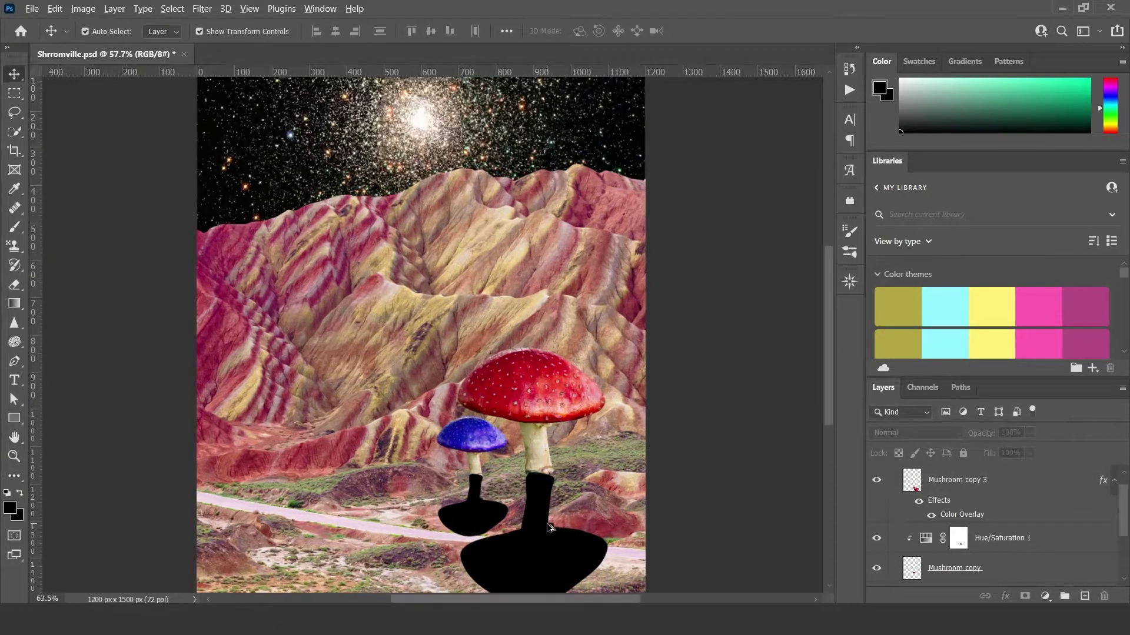
pyautogui.scroll(-3, 548, 519)
pyautogui.scroll(1, 549, 519)
pyautogui.scroll(3, 548, 519)
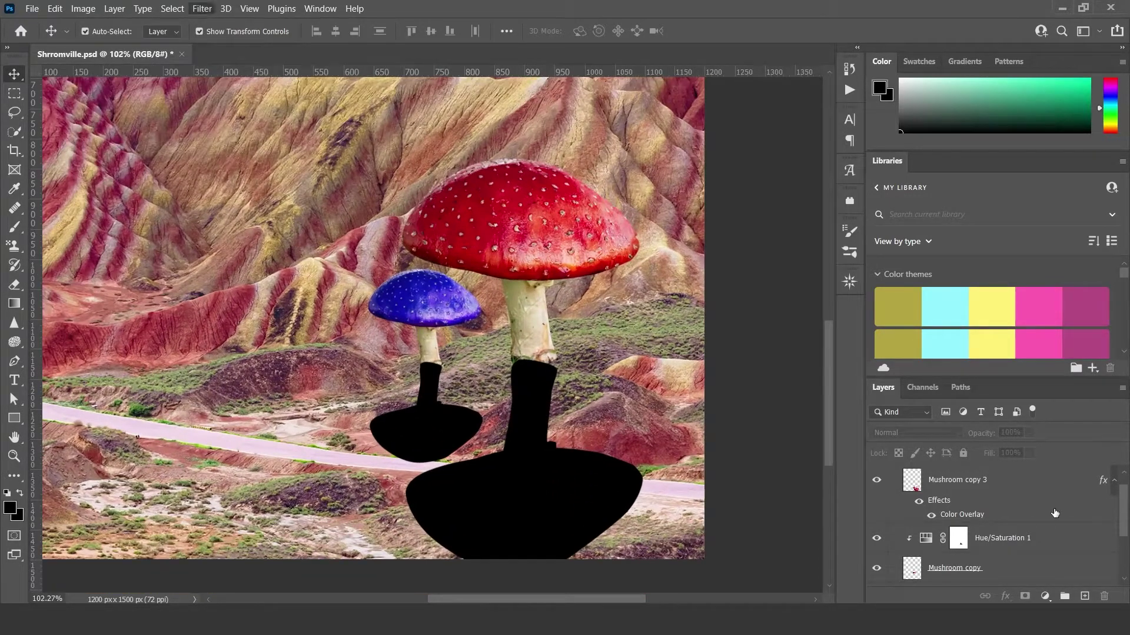
pyautogui.click(1053, 513)
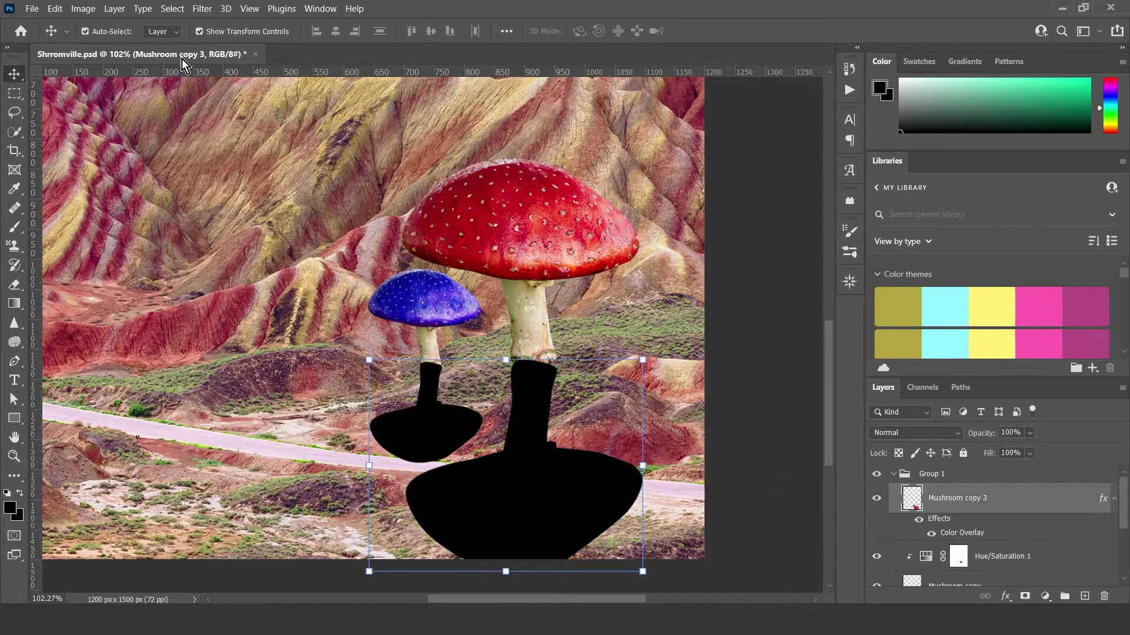
pyautogui.click(202, 9)
pyautogui.moveTo(229, 188)
pyautogui.click(451, 239)
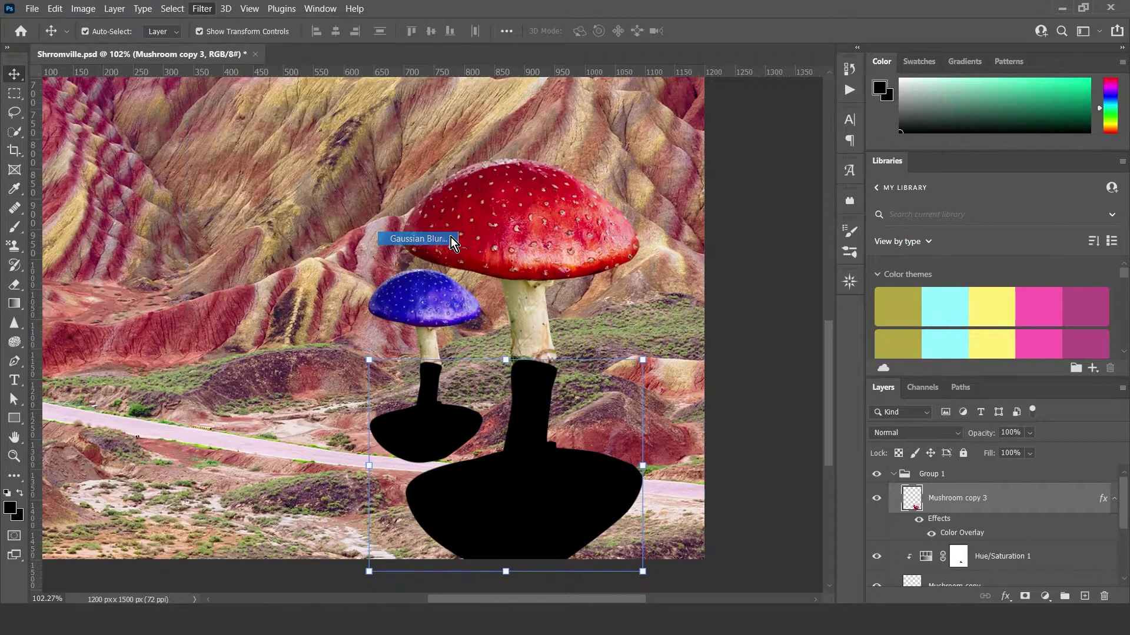
pyautogui.moveTo(772, 350)
pyautogui.mouseDown()
pyautogui.moveTo(797, 353)
pyautogui.moveTo(778, 347)
pyautogui.moveTo(788, 347)
pyautogui.mouseUp()
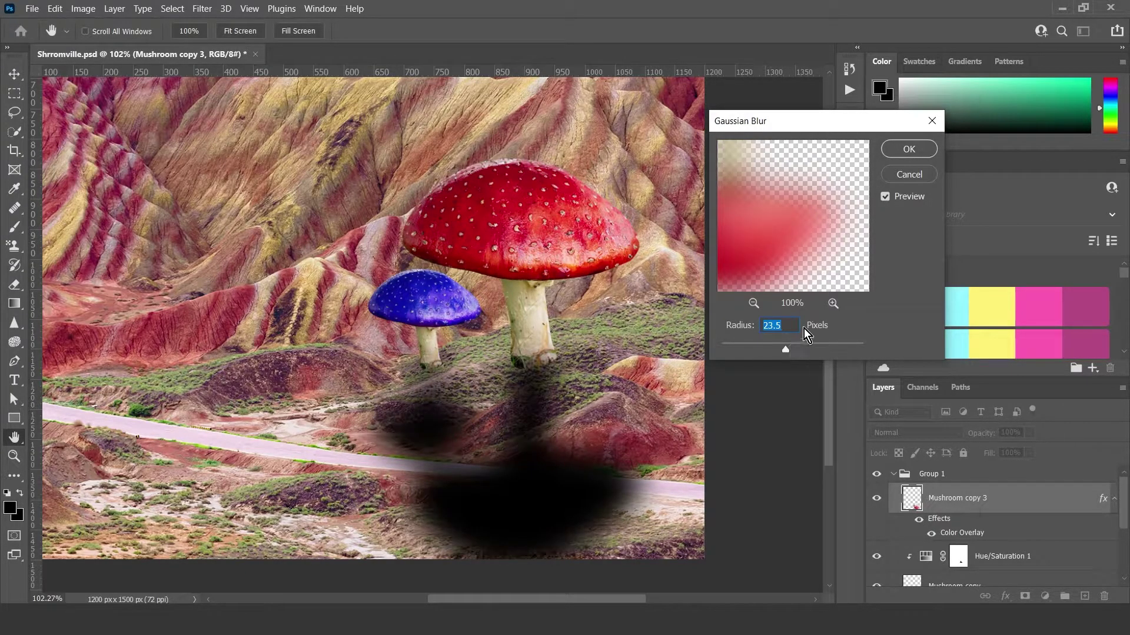
pyautogui.click(909, 151)
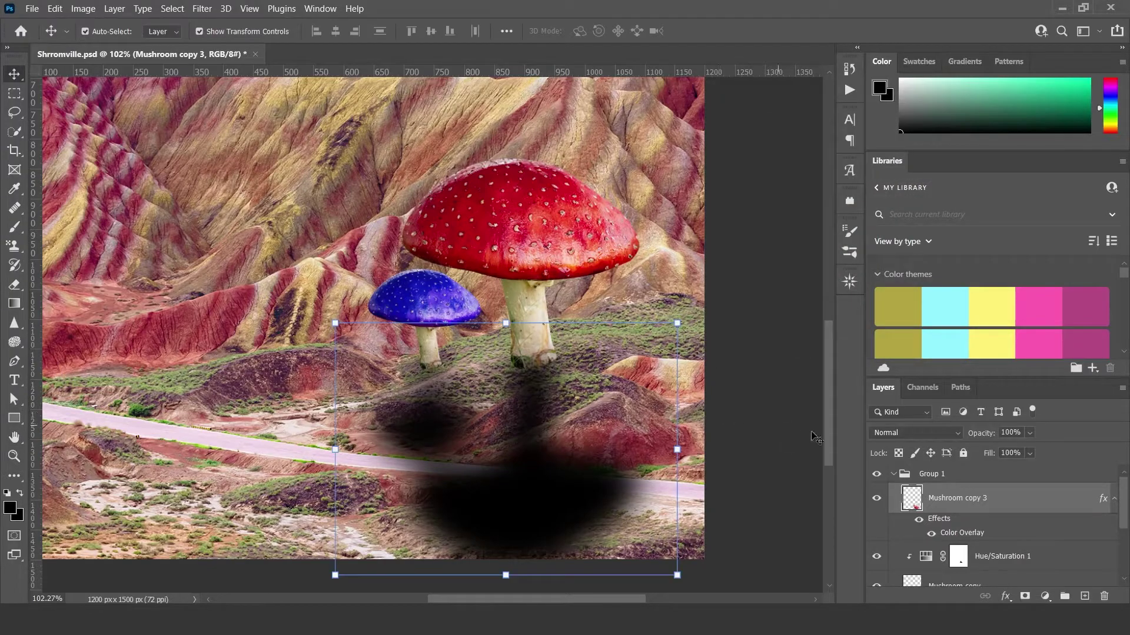
# Reduce the opacity of the blurred Mushroom copy 3 shadow layer to 55%
pyautogui.click(993, 451)
pyautogui.moveTo(998, 450); pyautogui.dragTo(1007, 450)
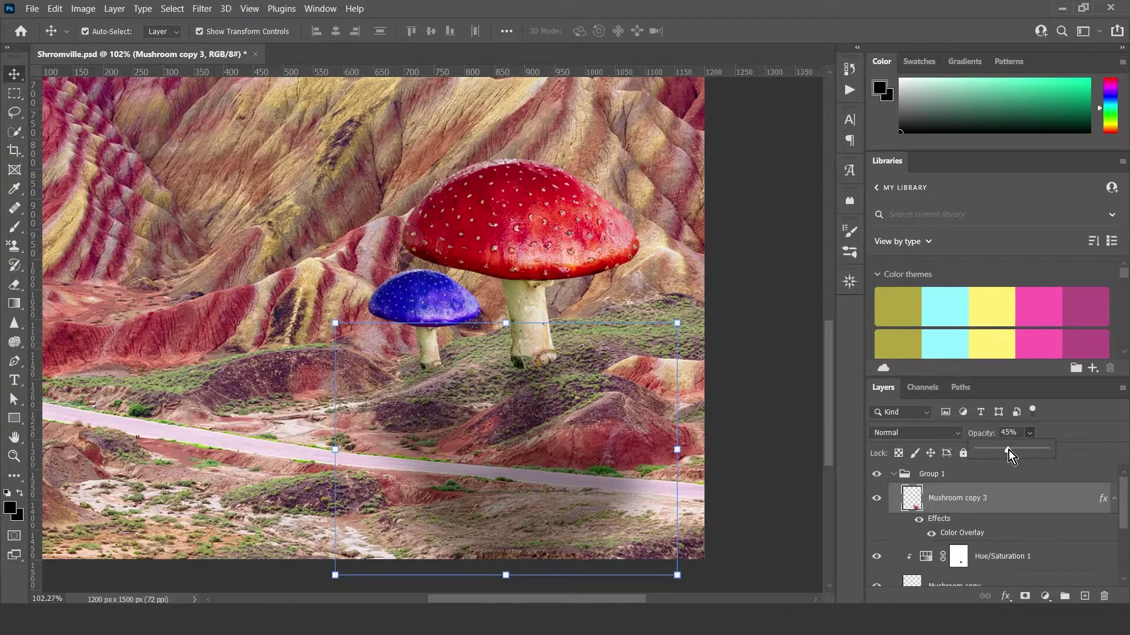
pyautogui.click(14, 112)
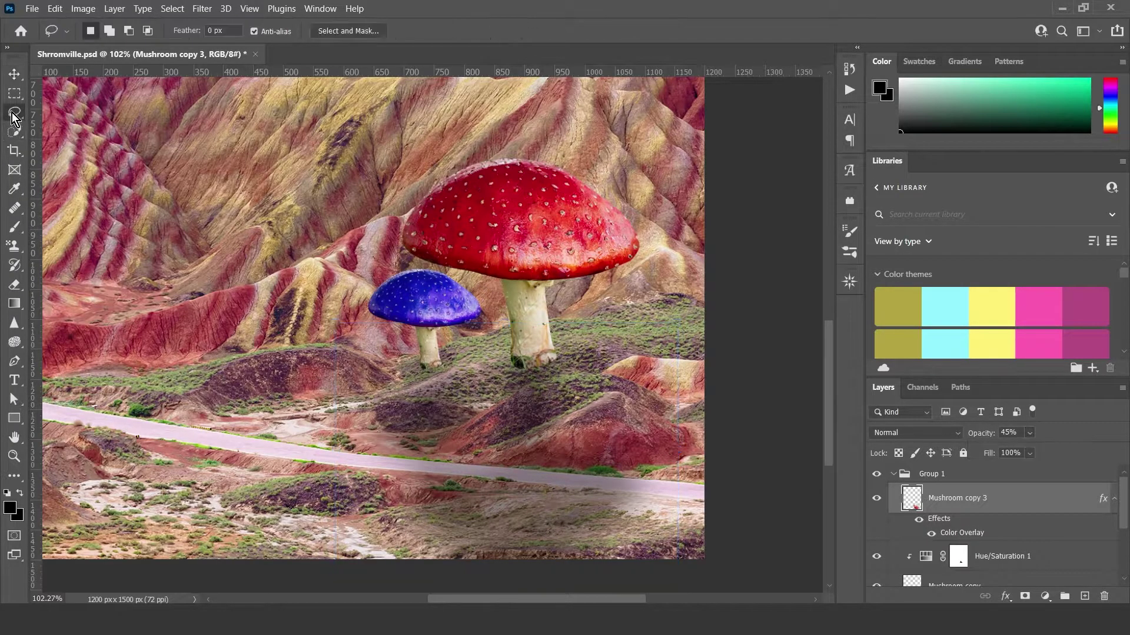
pyautogui.scroll(-5, 430, 372)
pyautogui.scroll(1, 432, 377)
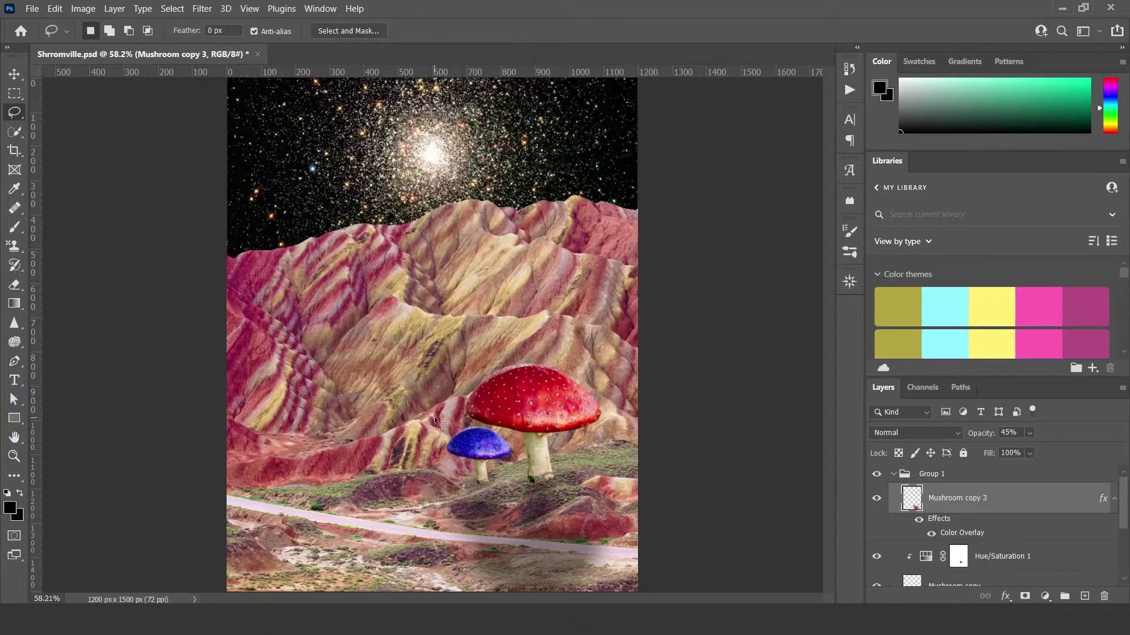
pyautogui.scroll(3, 485, 521)
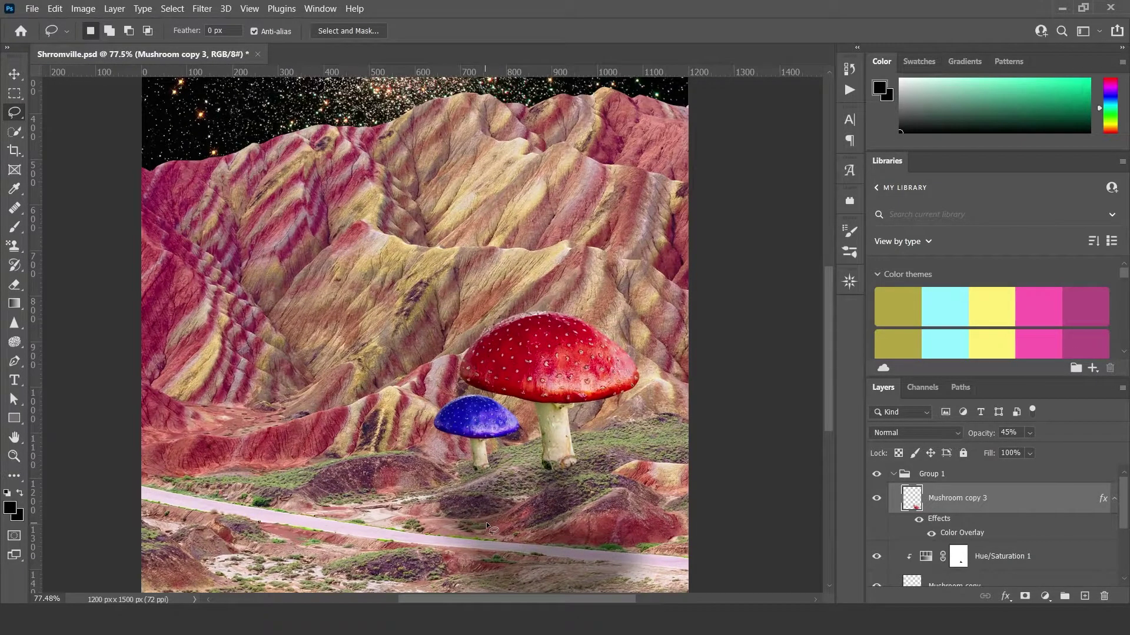
pyautogui.scroll(-2, 489, 522)
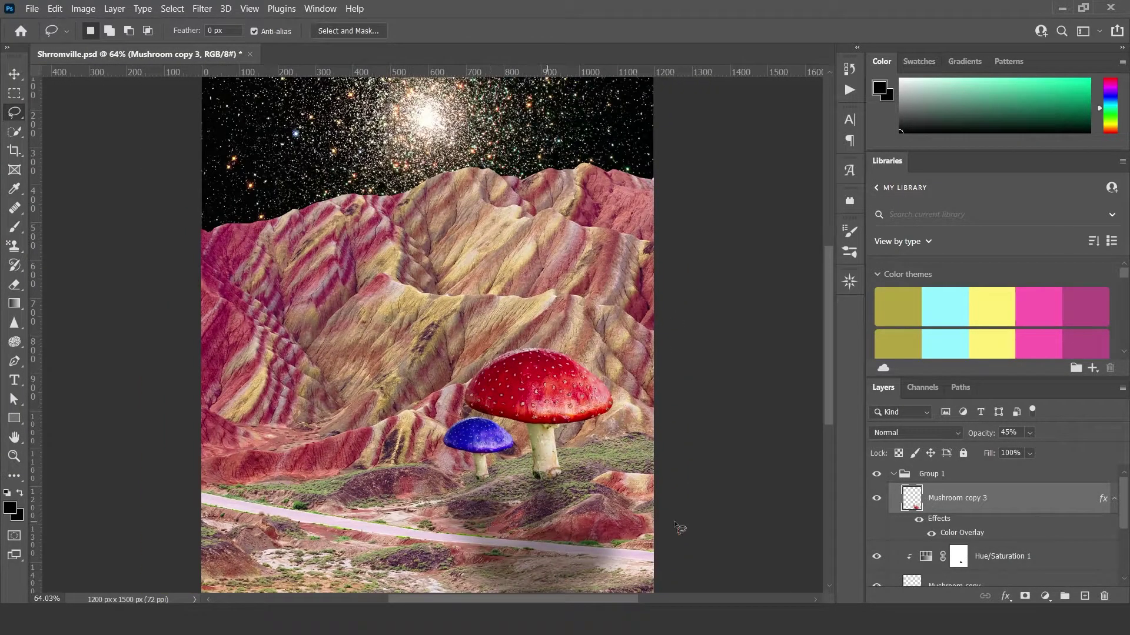
pyautogui.click(1029, 433)
pyautogui.moveTo(1035, 451); pyautogui.dragTo(1052, 453)
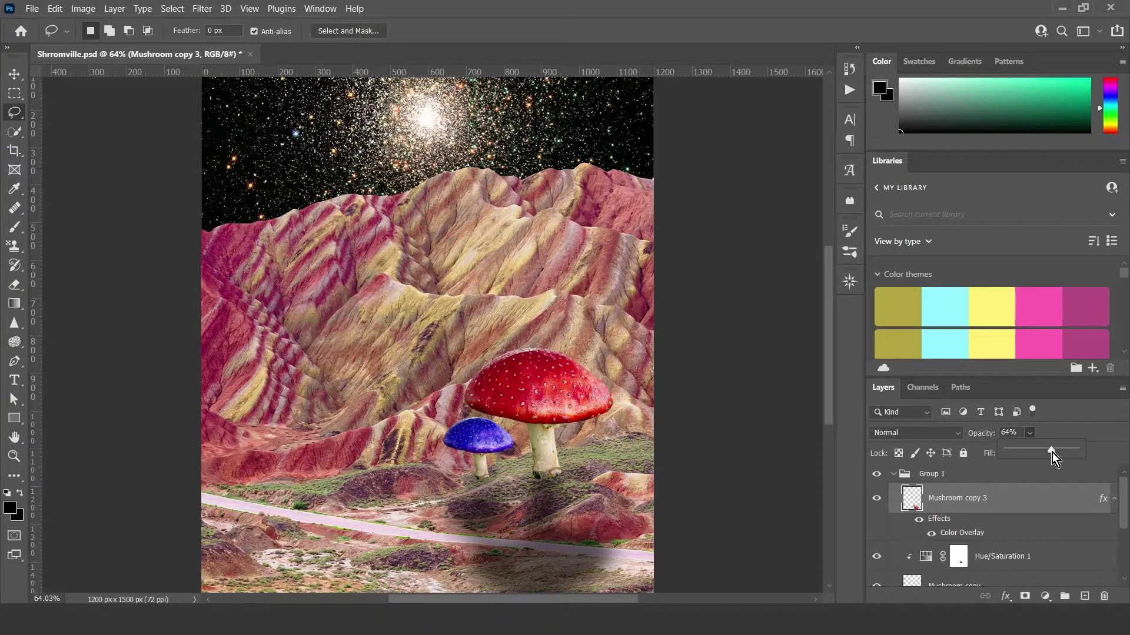
pyautogui.moveTo(1042, 453); pyautogui.dragTo(1044, 453)
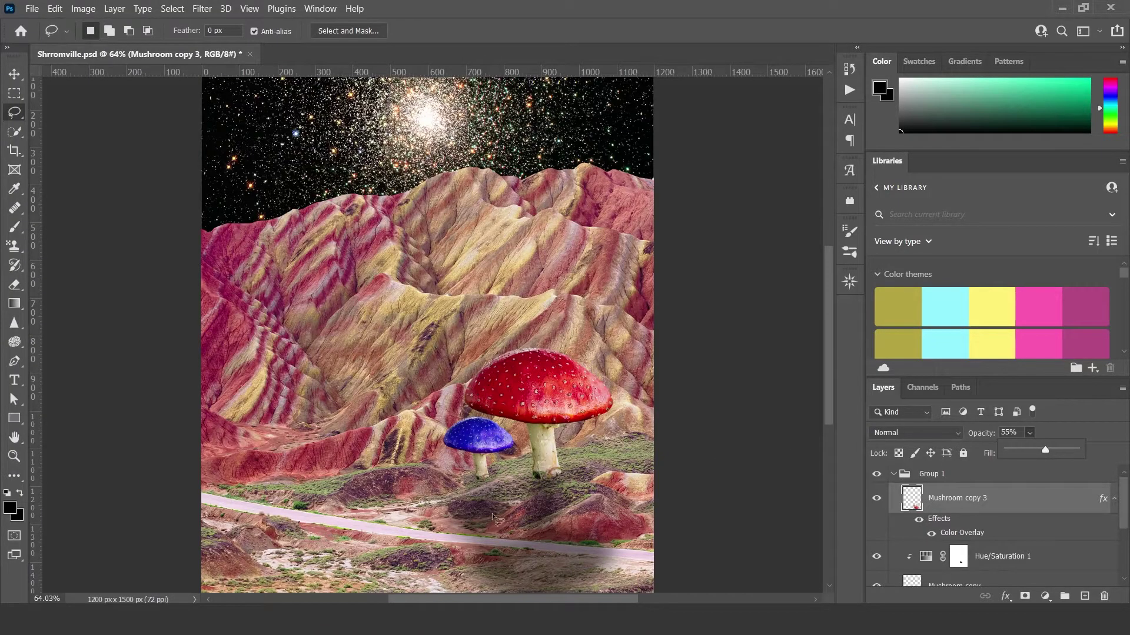
# Examine the softened mushroom shadows on the ground up close and within the whole composition
pyautogui.scroll(3, 498, 518)
pyautogui.scroll(-3, 498, 517)
pyautogui.scroll(3, 493, 440)
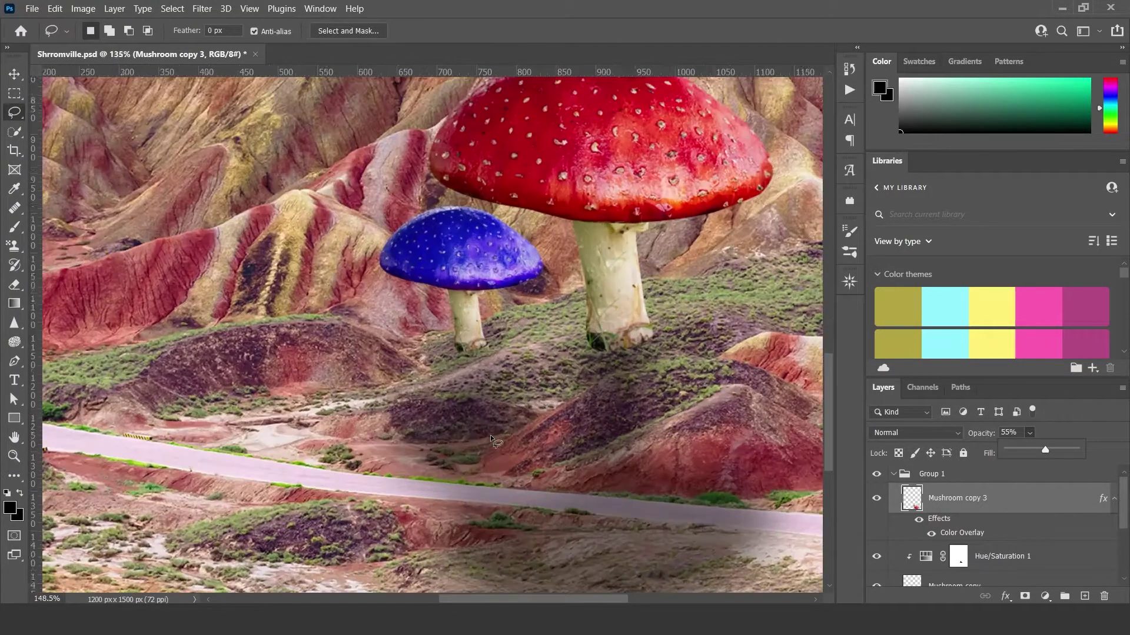
pyautogui.scroll(-3, 492, 440)
pyautogui.click(978, 499)
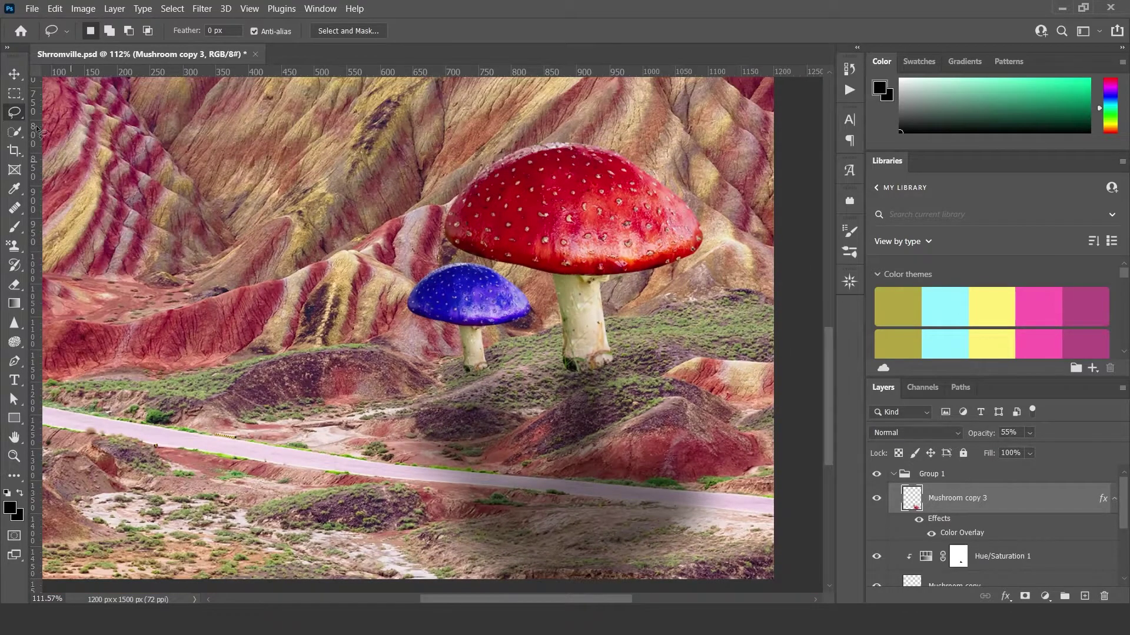
pyautogui.press('v')
pyautogui.moveTo(306, 443)
pyautogui.mouseDown()
pyautogui.moveTo(365, 394)
pyautogui.moveTo(379, 478)
pyautogui.moveTo(305, 373)
pyautogui.moveTo(401, 481)
pyautogui.mouseUp()
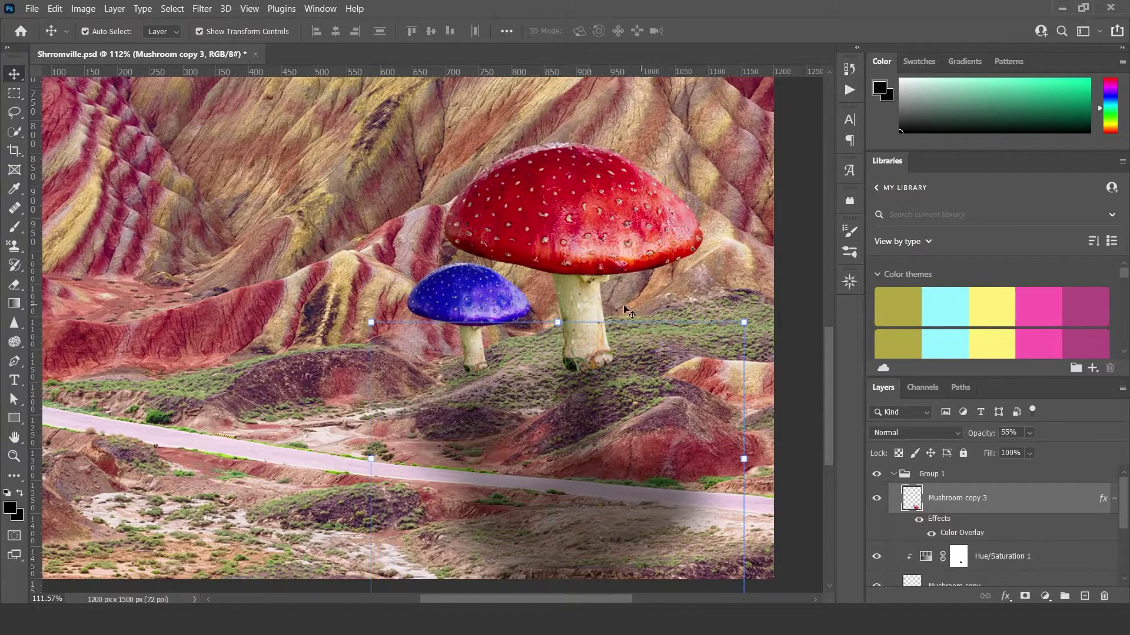
pyautogui.scroll(-7, 564, 316)
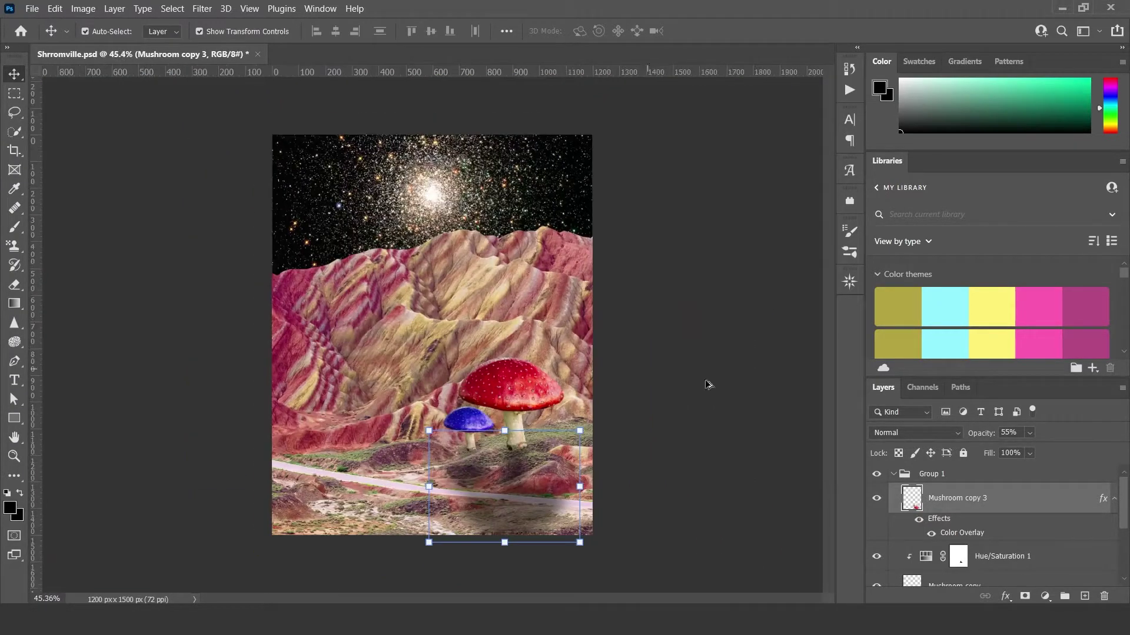
pyautogui.click(741, 391)
# Add a Levels adjustment clipped to the Mountain layer and set its black input level to 27
pyautogui.click(412, 419)
pyautogui.scroll(1, 412, 419)
pyautogui.click(1045, 596)
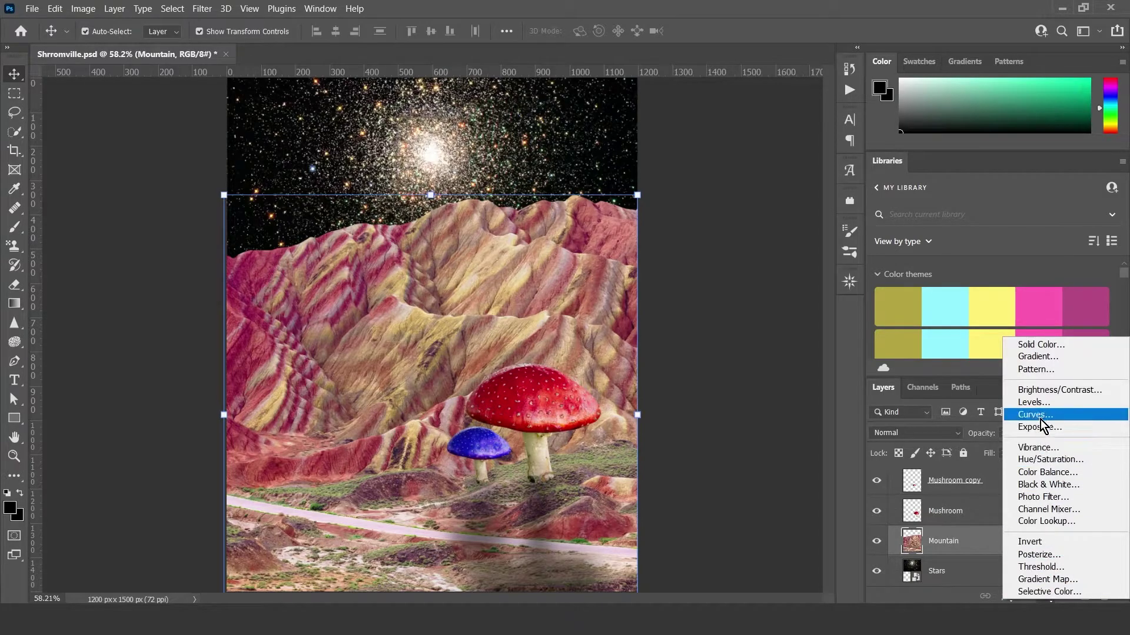
pyautogui.click(1040, 400)
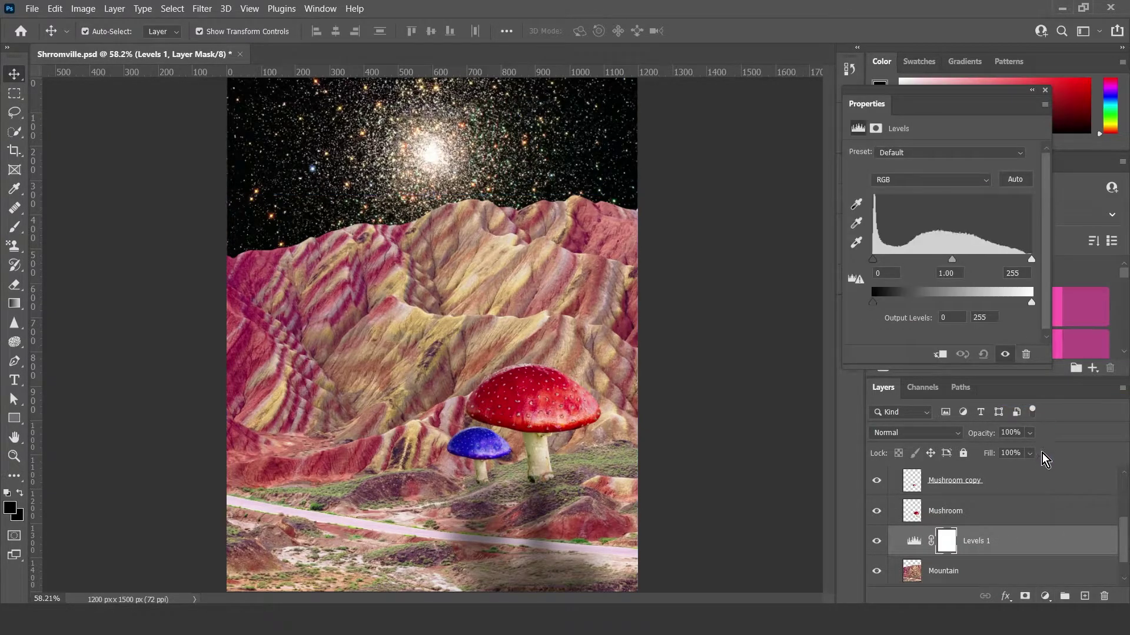
pyautogui.click(917, 540)
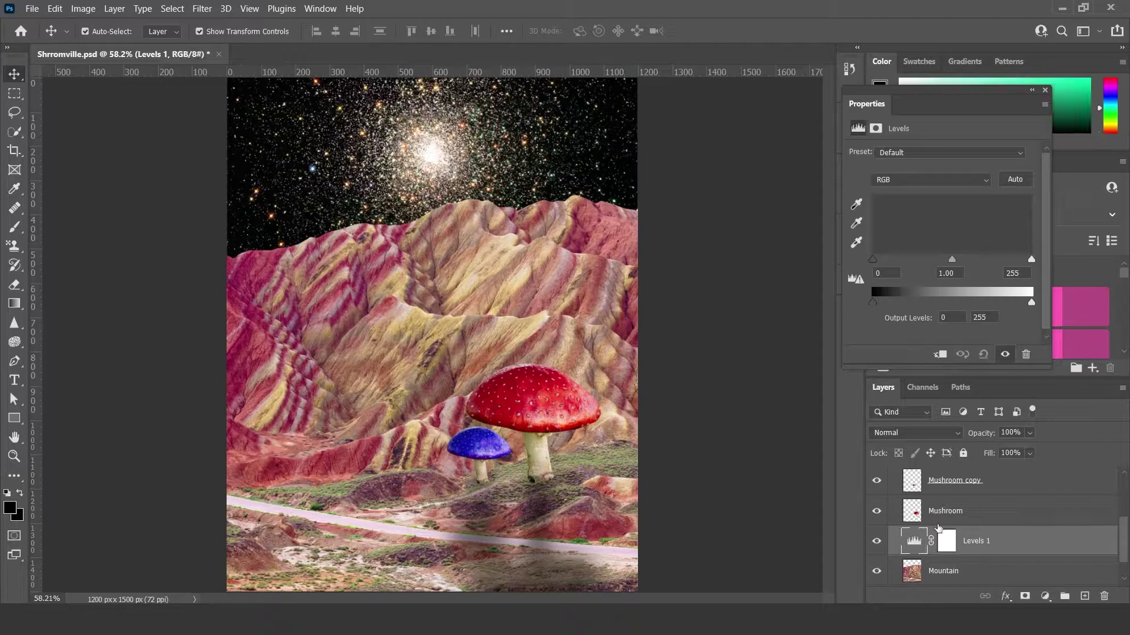
pyautogui.rightClick(995, 540)
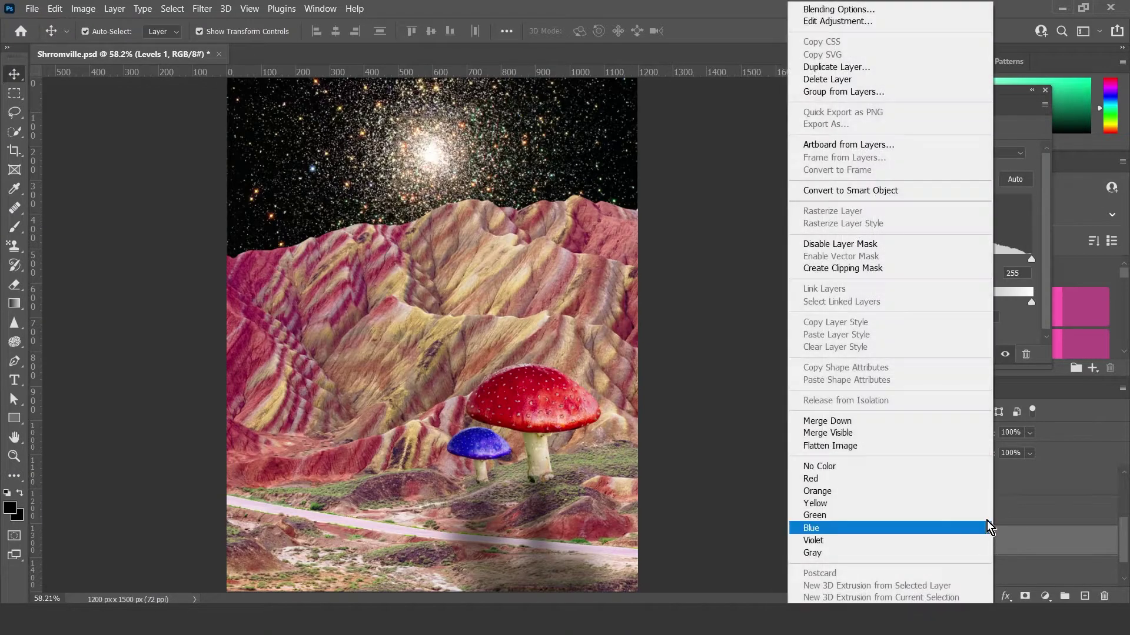
pyautogui.click(853, 270)
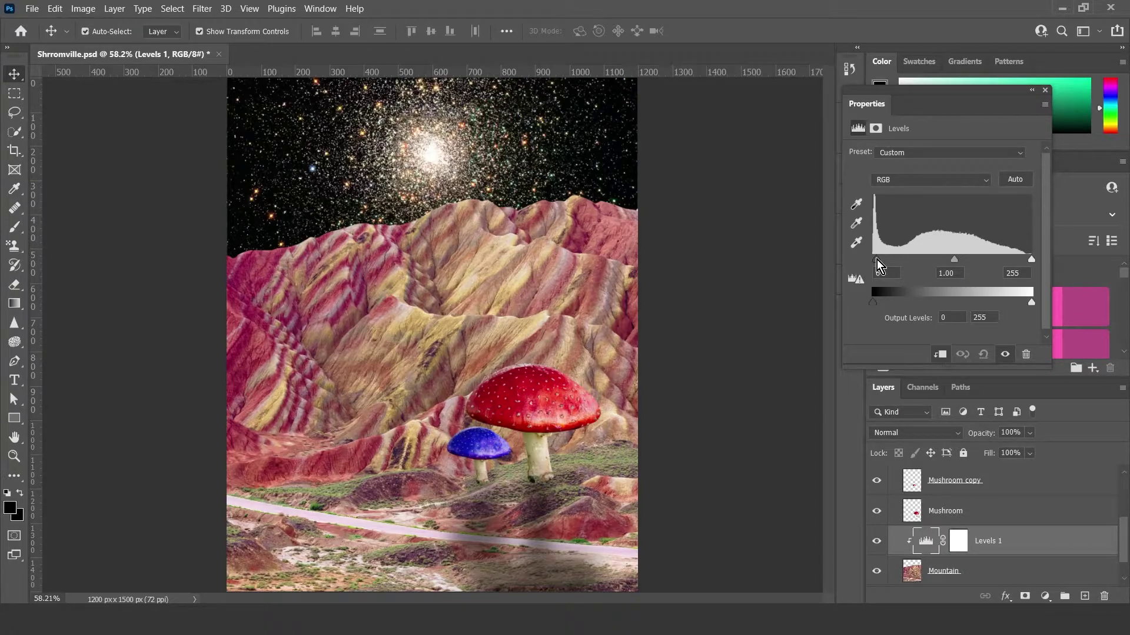
pyautogui.moveTo(876, 260); pyautogui.dragTo(885, 260)
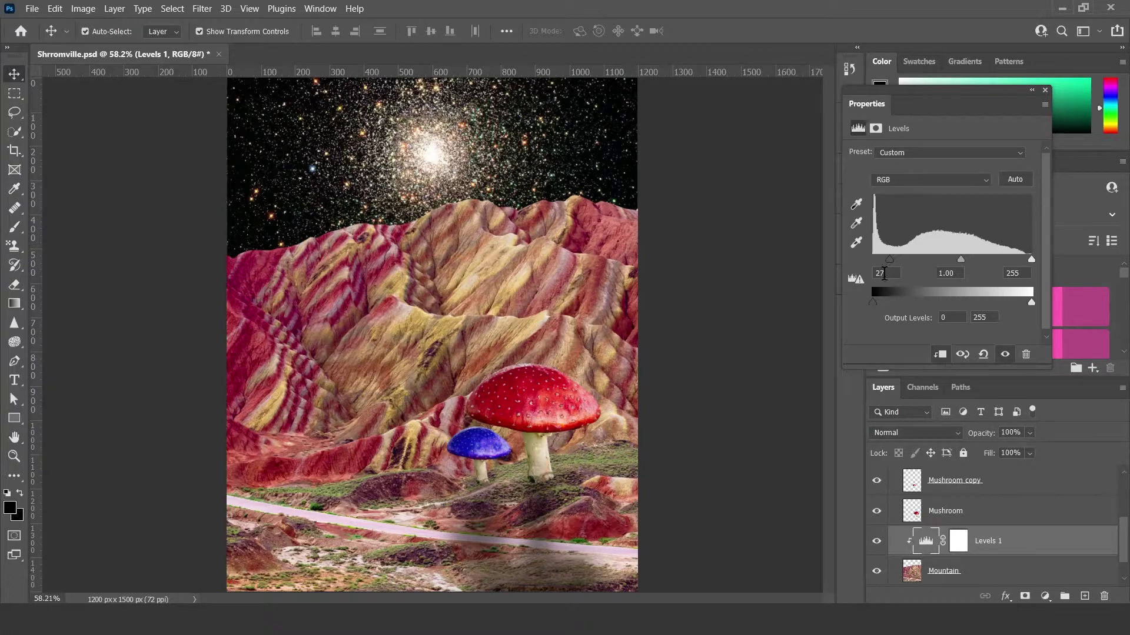
# Add a Hue/Saturation adjustment clipped to the Mountain layer, set Saturation to +27, and undo a trial Hue shift of -143
pyautogui.click(1046, 596)
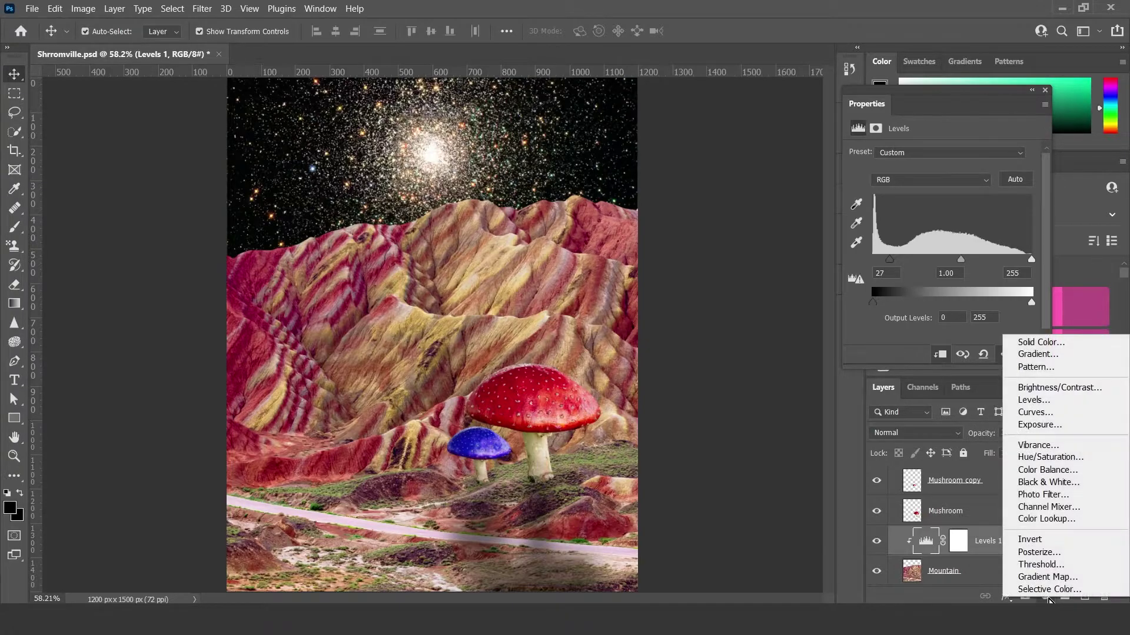
pyautogui.click(1049, 457)
pyautogui.rightClick(1009, 540)
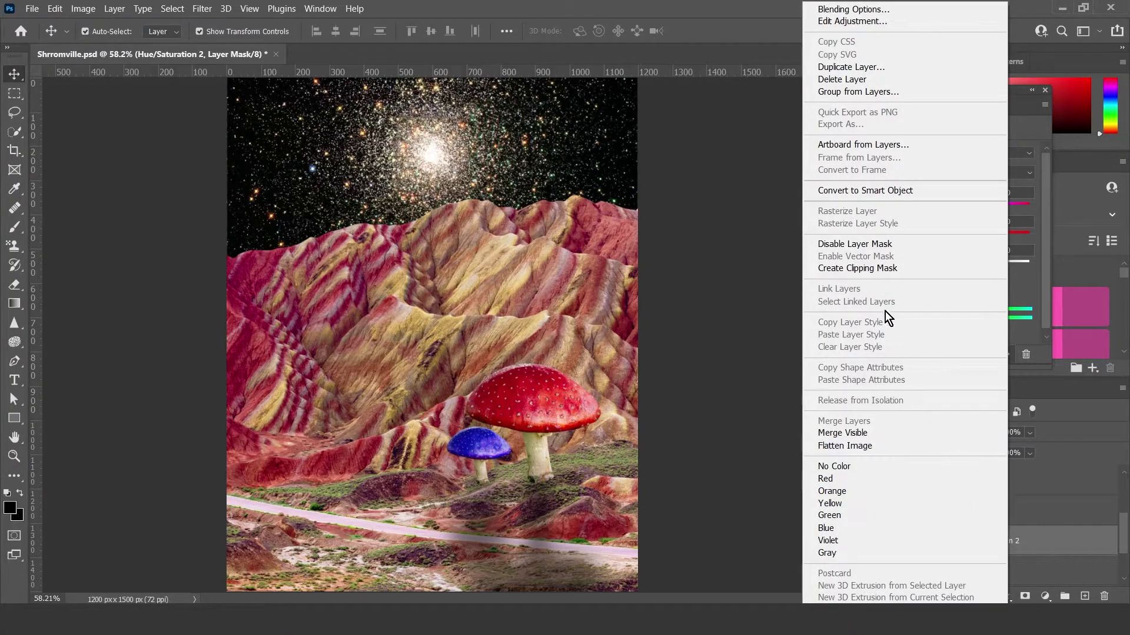
pyautogui.click(876, 268)
pyautogui.click(926, 541)
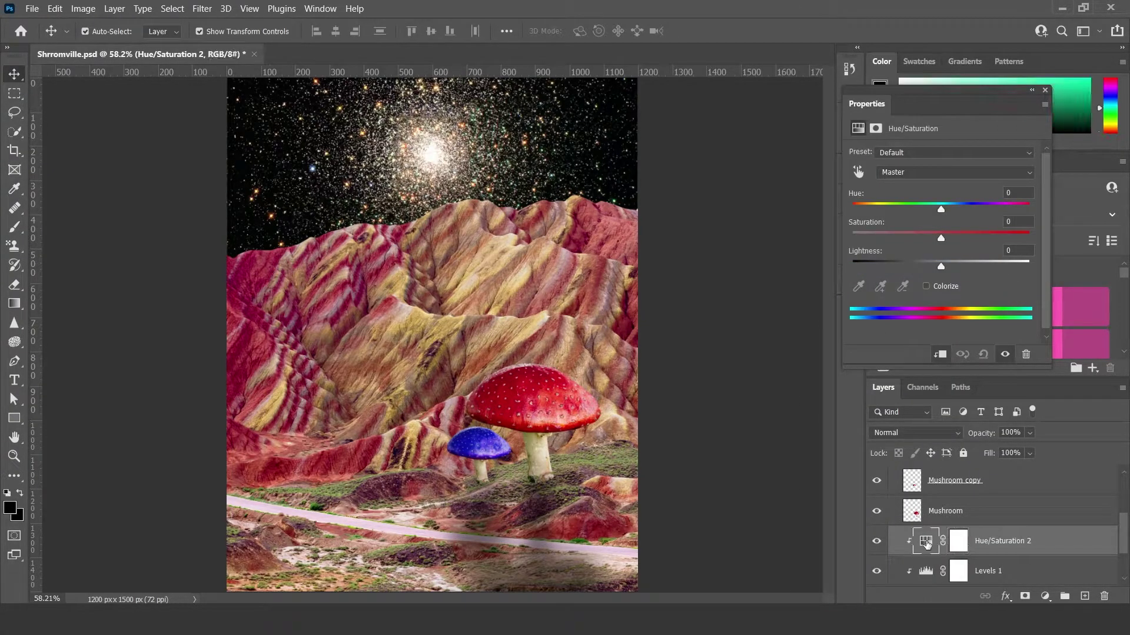
pyautogui.moveTo(965, 235); pyautogui.dragTo(865, 208)
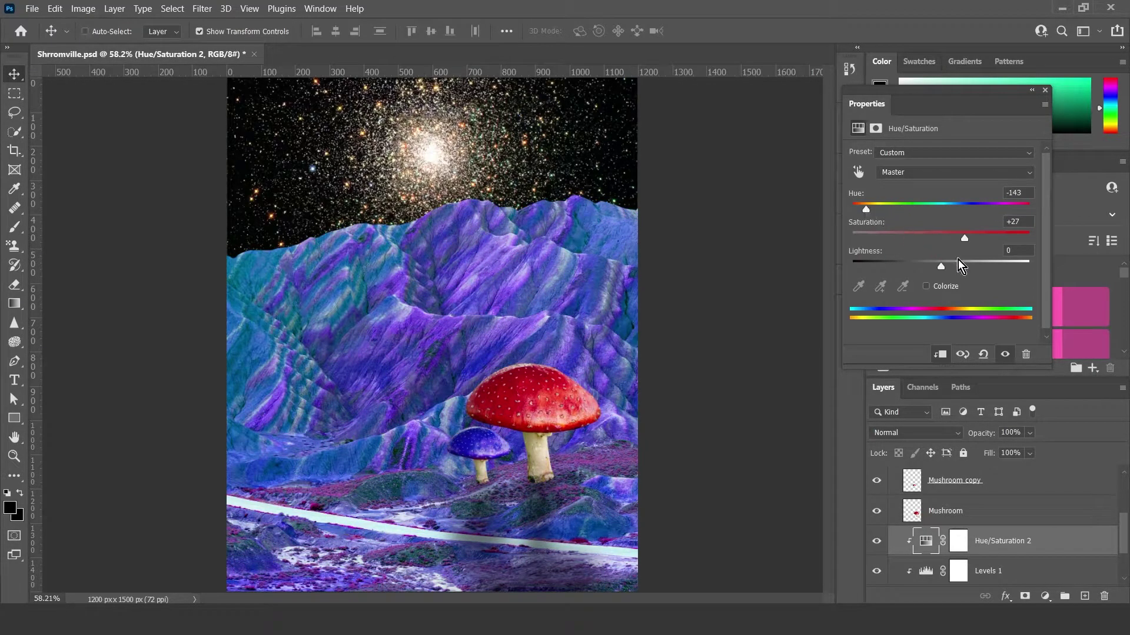
pyautogui.hotkey('ctrl', 'z')
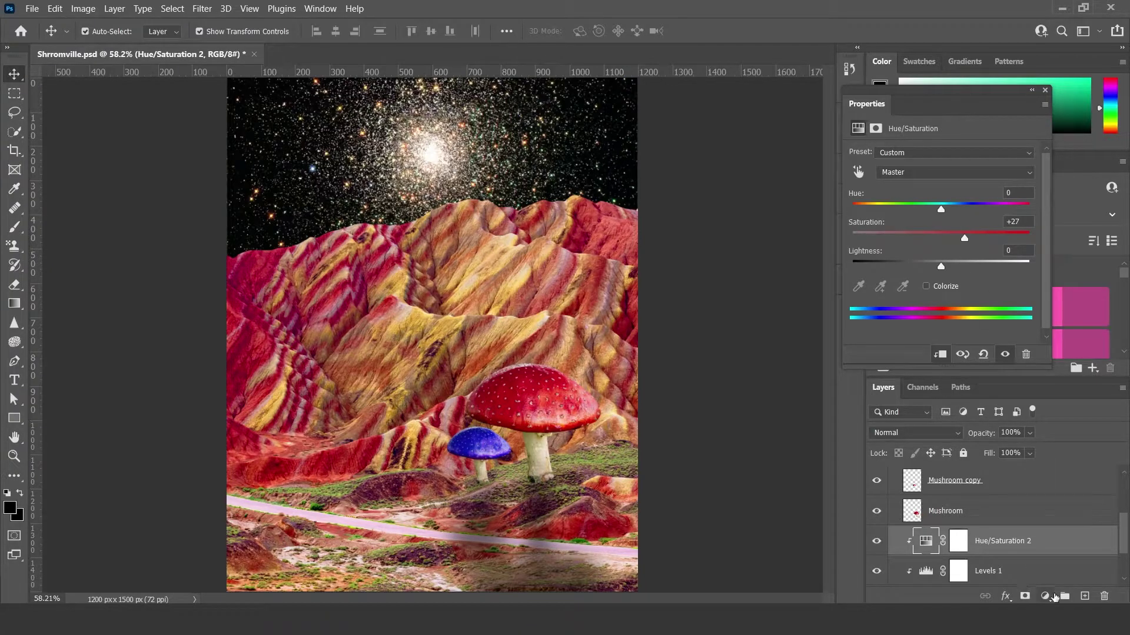
# Add a Color Balance adjustment clipped to the Mountain layer and shift the midtones from magenta to green by +100
pyautogui.click(1046, 596)
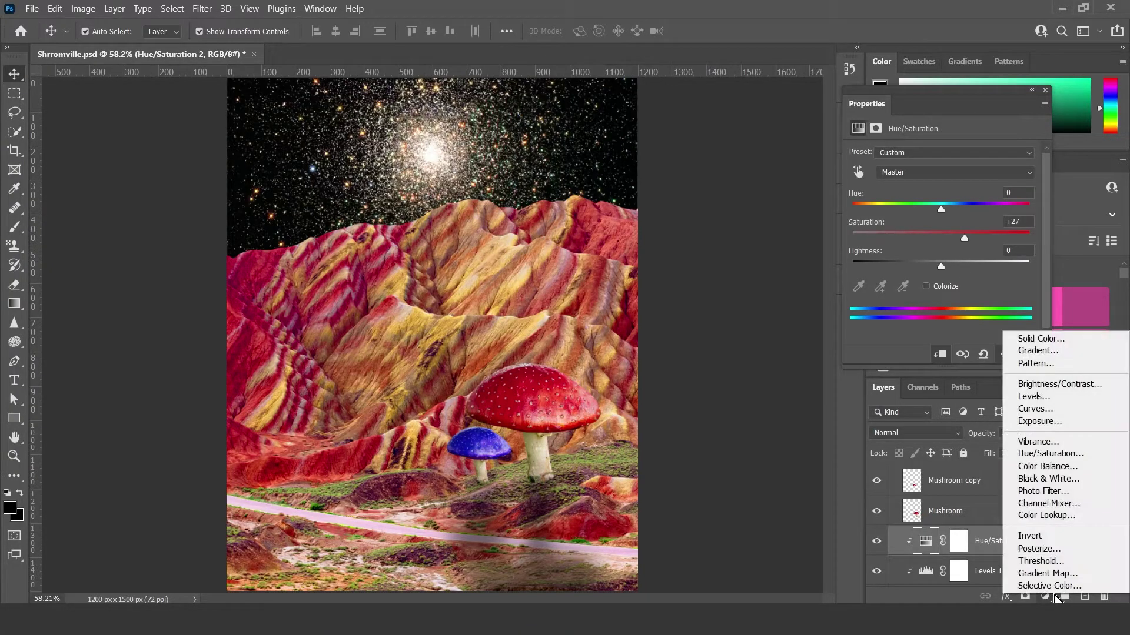
pyautogui.click(1050, 466)
pyautogui.rightClick(997, 545)
pyautogui.click(833, 267)
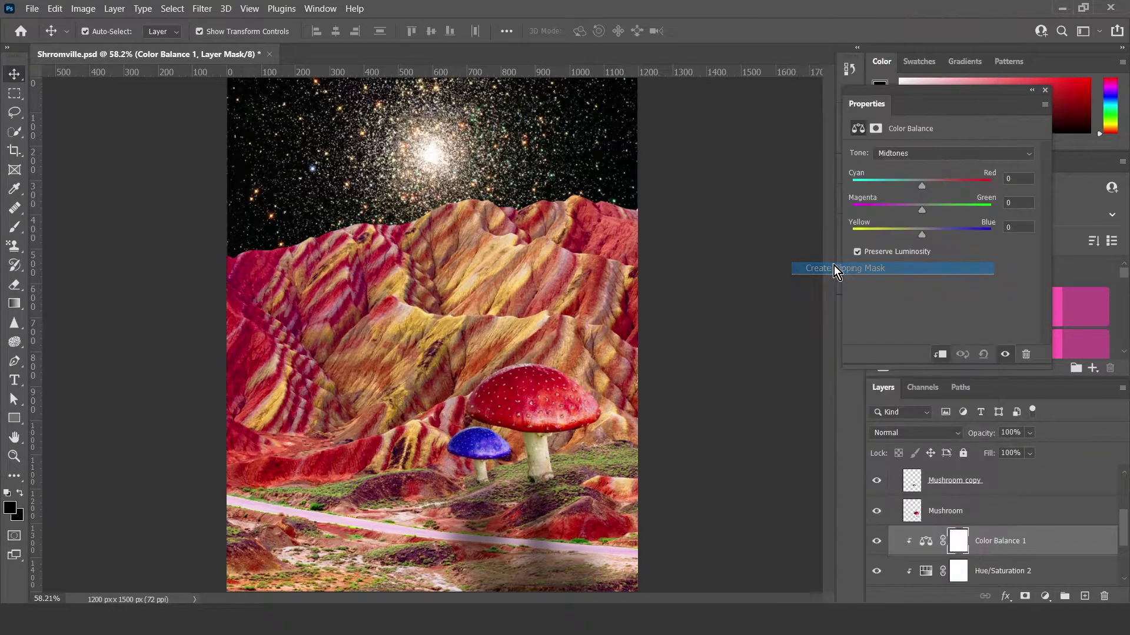
pyautogui.moveTo(937, 209); pyautogui.dragTo(1083, 215)
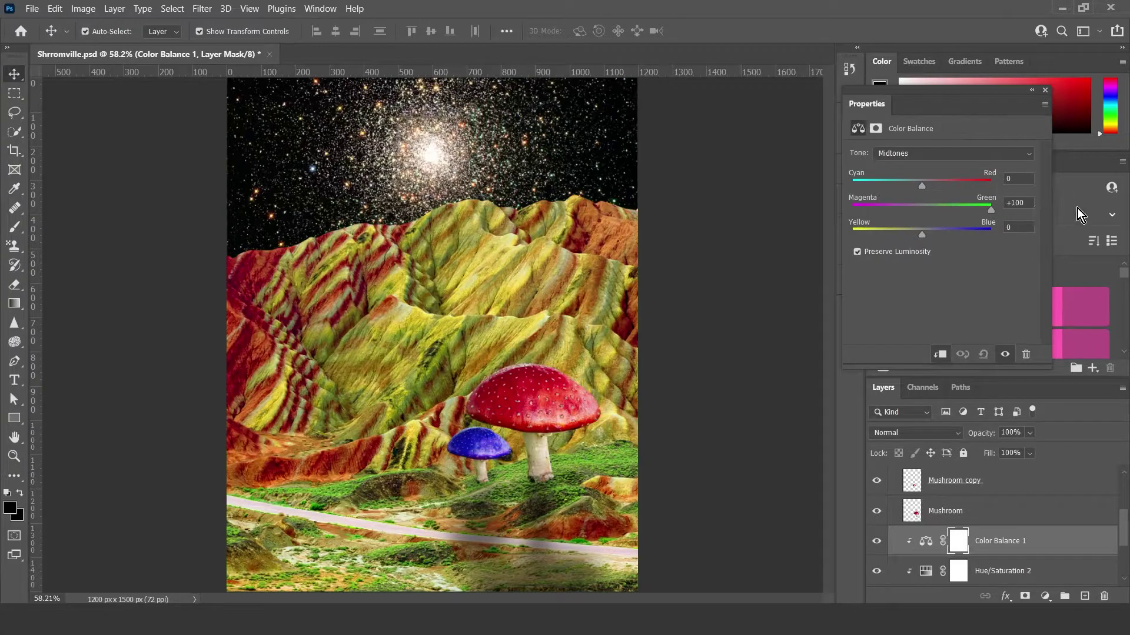
pyautogui.click(1044, 91)
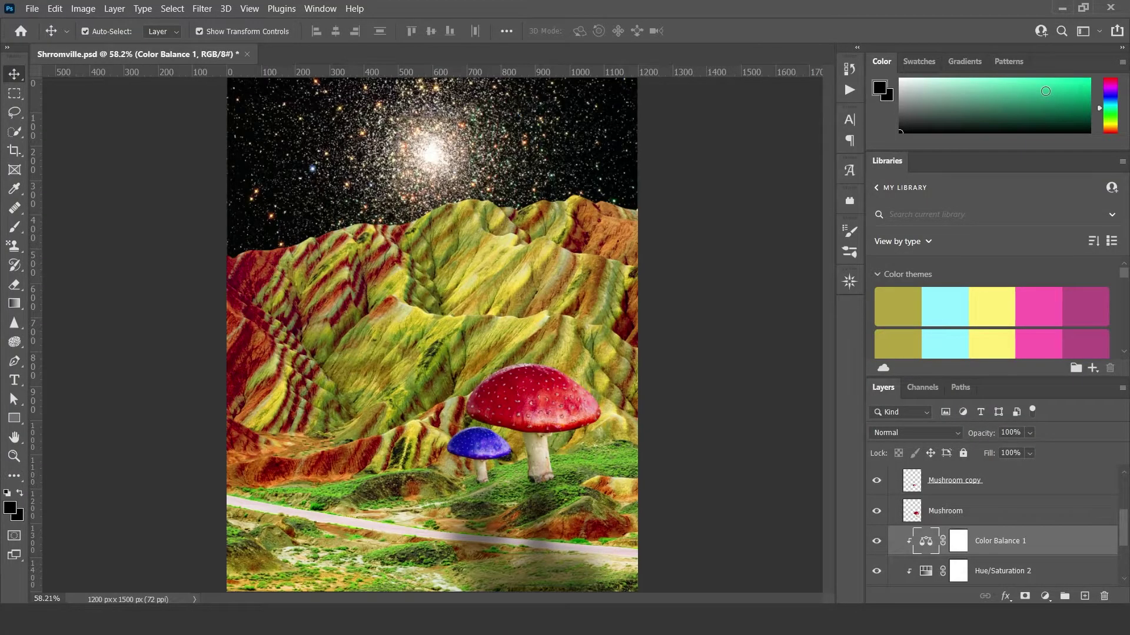
# Paint black over the mountains on the Color Balance 1 mask with a soft 196 px brush, leaving the green only on the ground
pyautogui.click(954, 545)
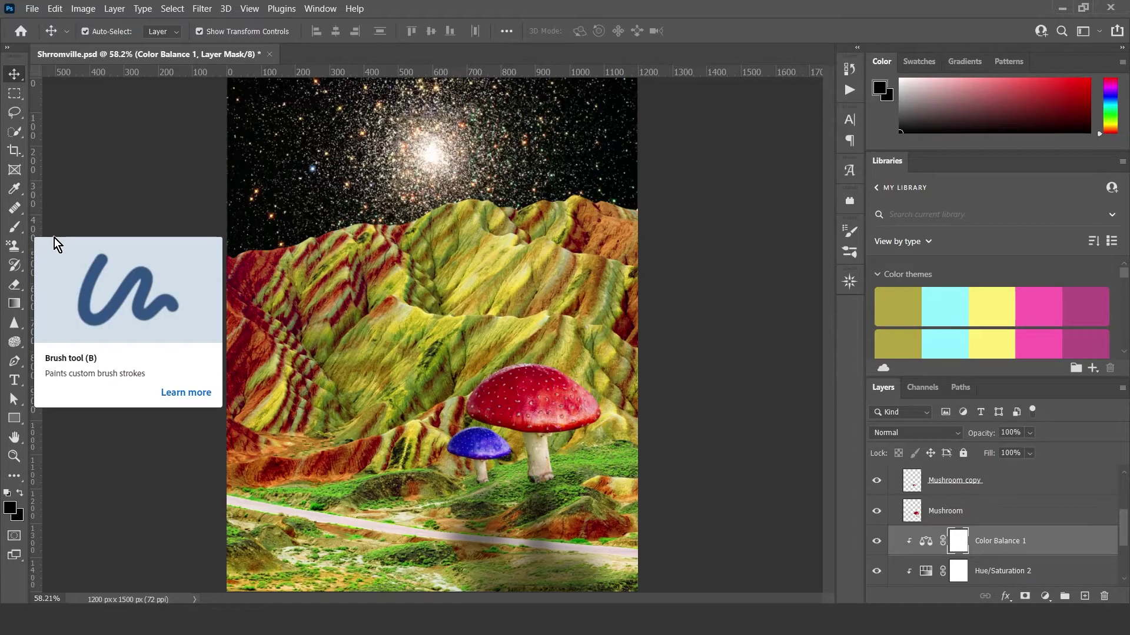
pyautogui.click(14, 227)
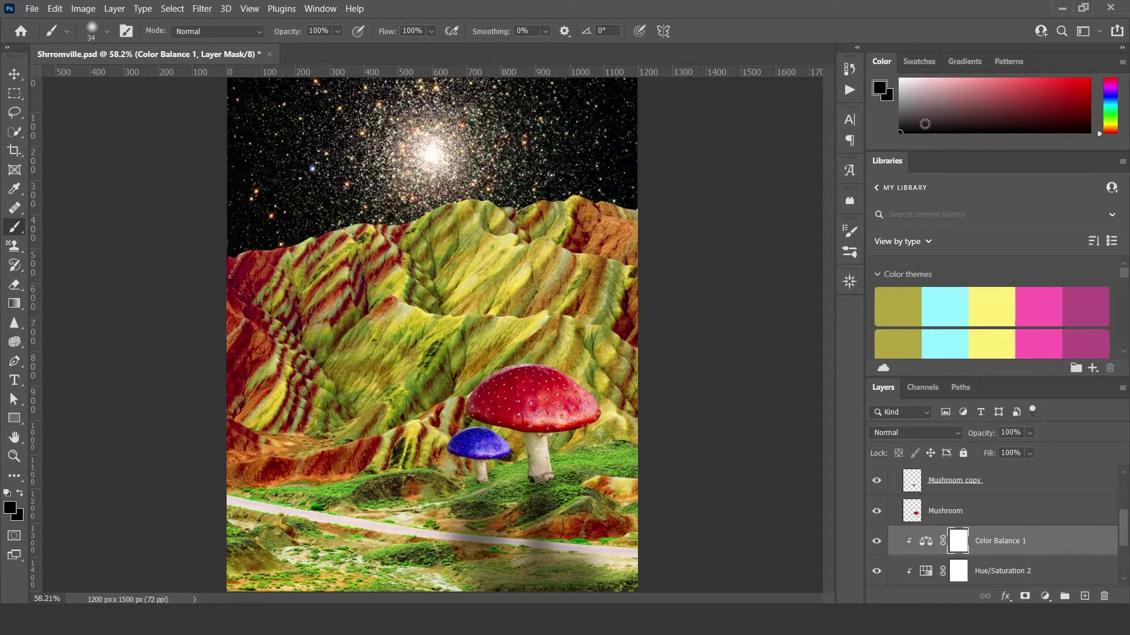
pyautogui.rightClick(380, 349)
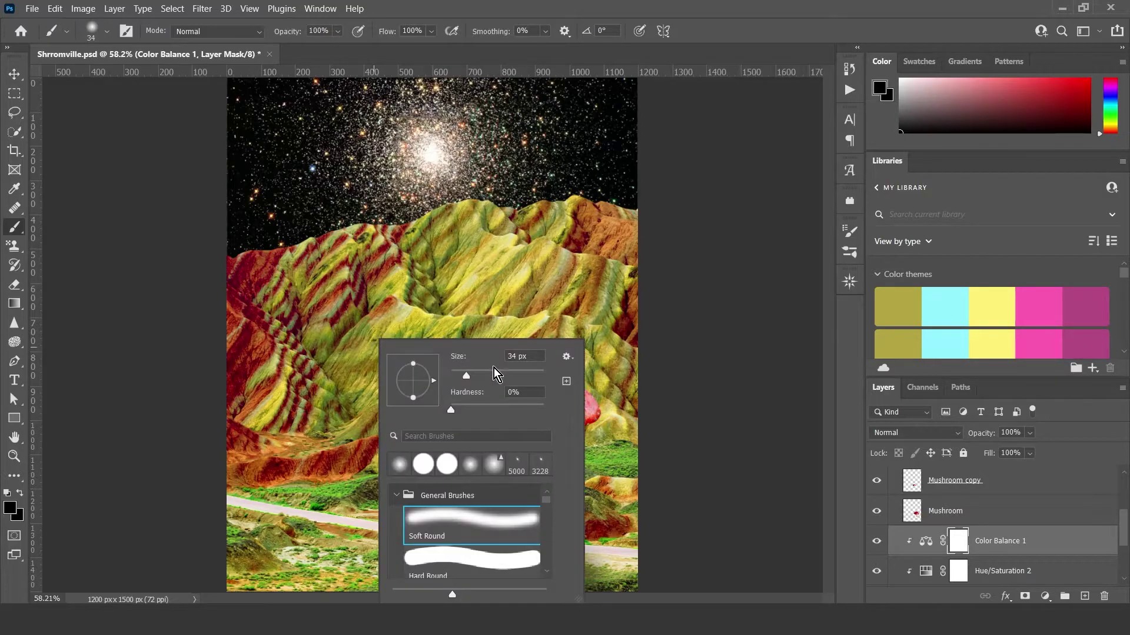
pyautogui.click(520, 372)
pyautogui.press('Return')
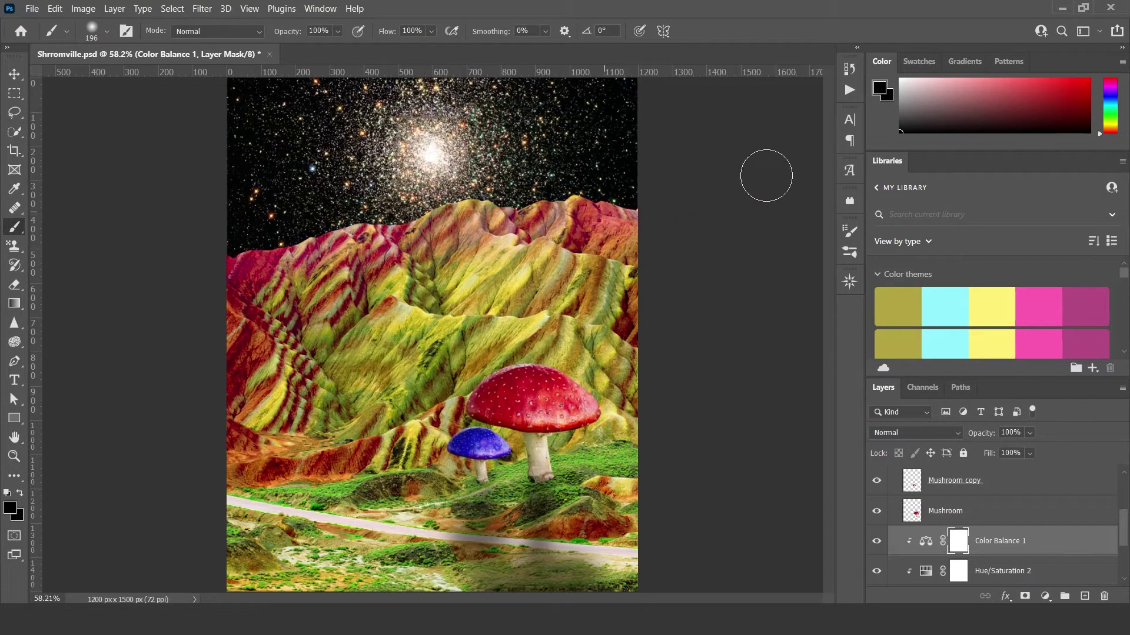
pyautogui.moveTo(676, 239)
pyautogui.mouseDown()
pyautogui.moveTo(70, 374)
pyautogui.moveTo(511, 362)
pyautogui.moveTo(153, 496)
pyautogui.moveTo(389, 445)
pyautogui.mouseUp()
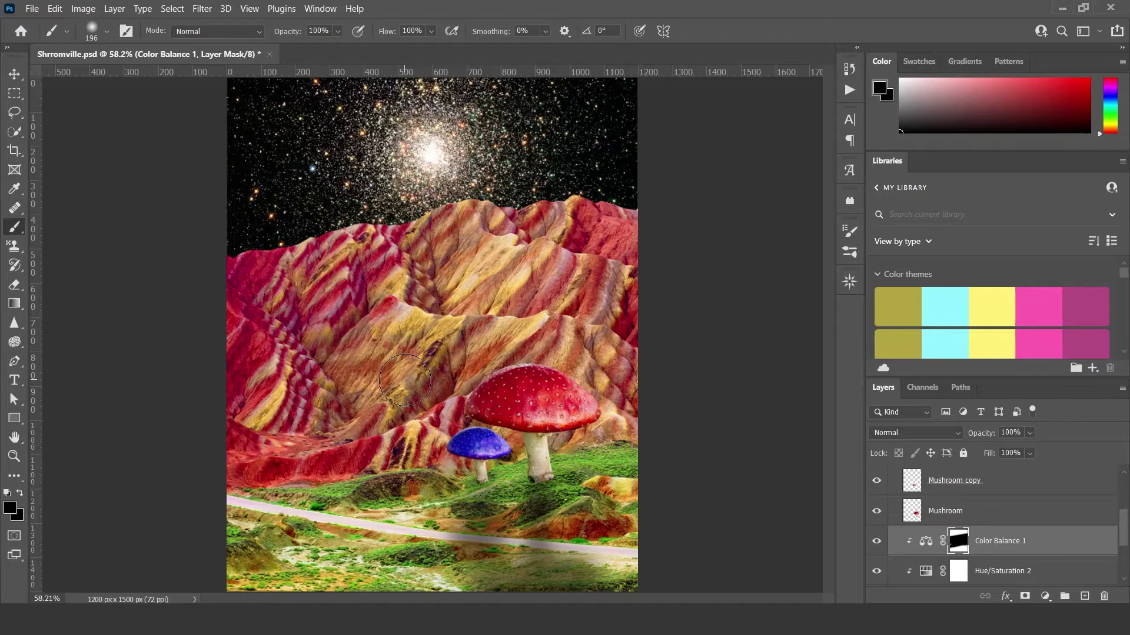
# Add an unclipped Brightness/Contrast adjustment directly above the Mushroom copy 3 layer and set Contrast to 33
pyautogui.scroll(4, 1073, 531)
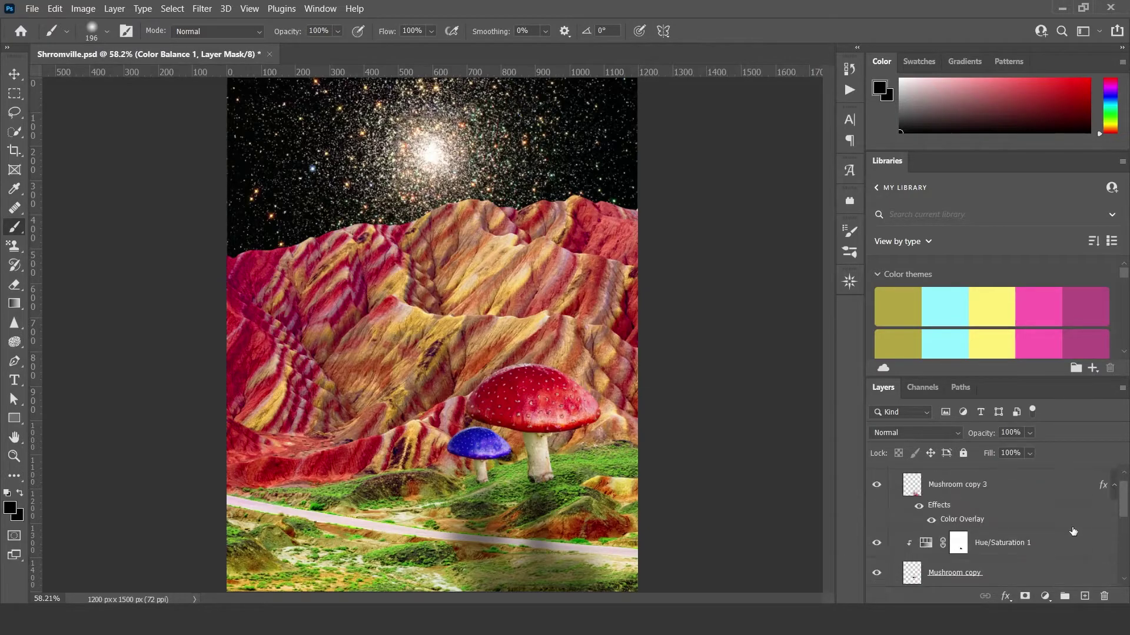
pyautogui.click(1024, 502)
pyautogui.click(1046, 596)
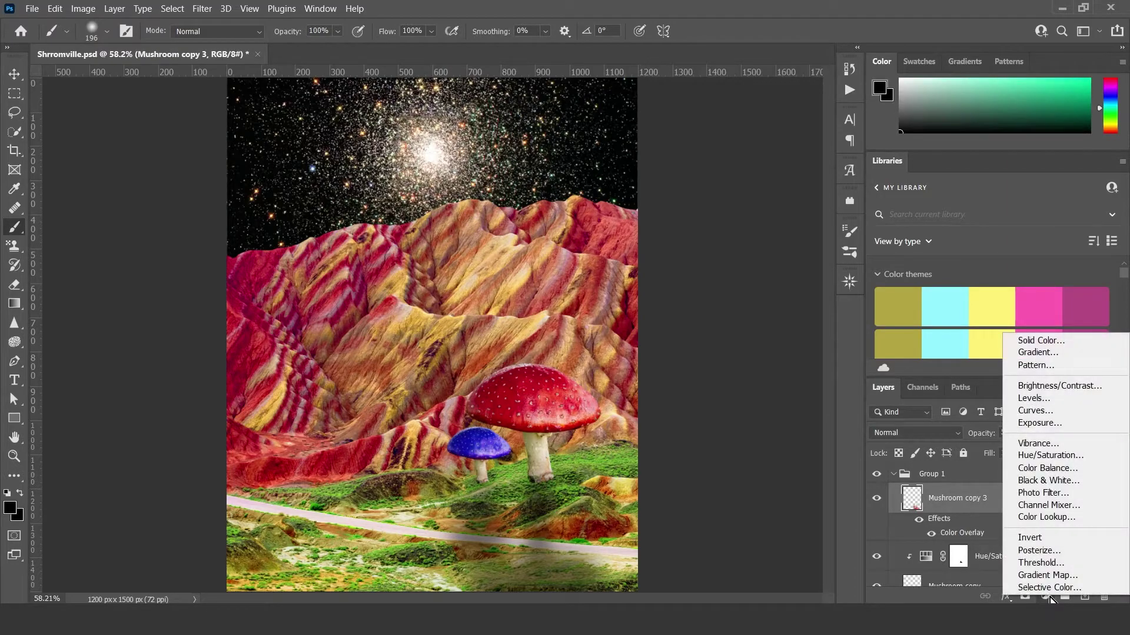
pyautogui.click(1056, 386)
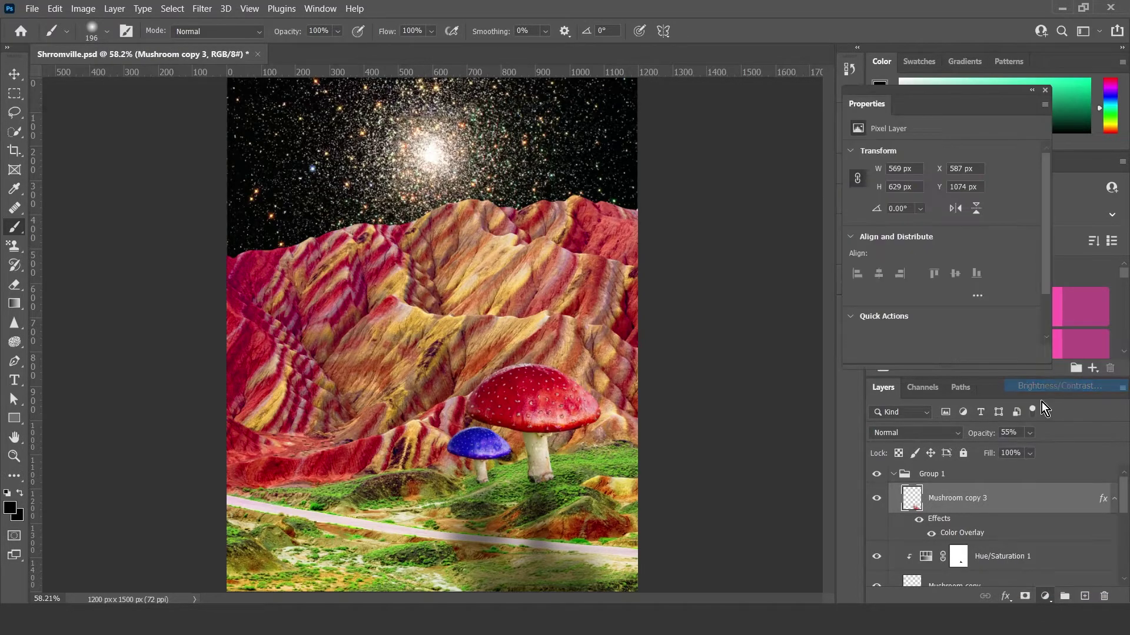
pyautogui.click(963, 223)
pyautogui.moveTo(963, 223); pyautogui.dragTo(941, 195)
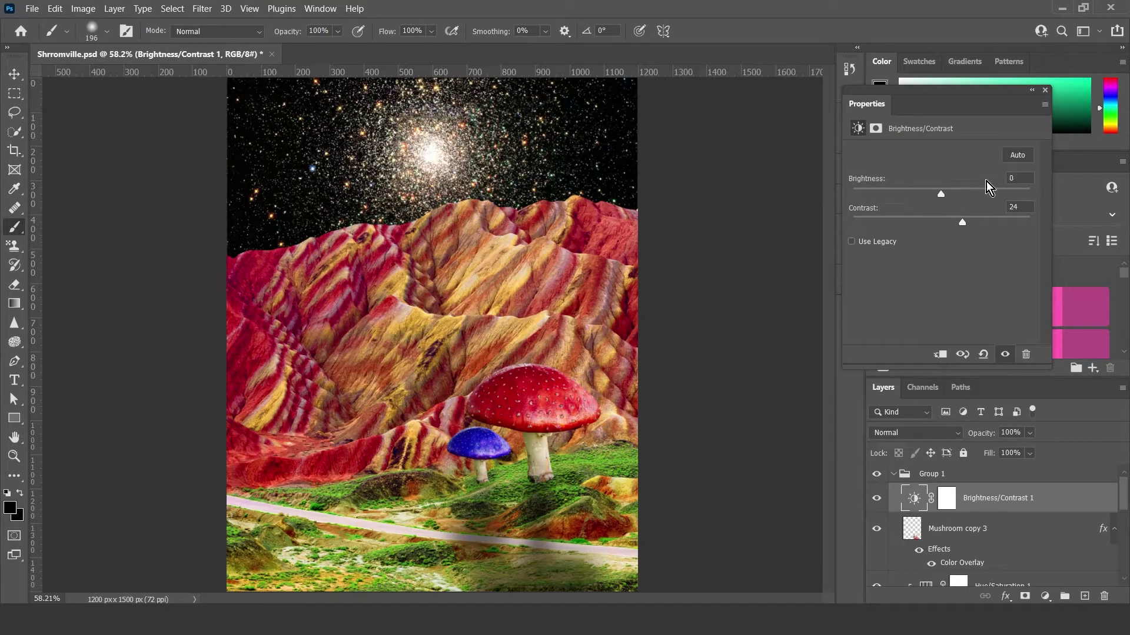
pyautogui.click(850, 242)
pyautogui.click(852, 243)
pyautogui.moveTo(944, 226); pyautogui.dragTo(972, 229)
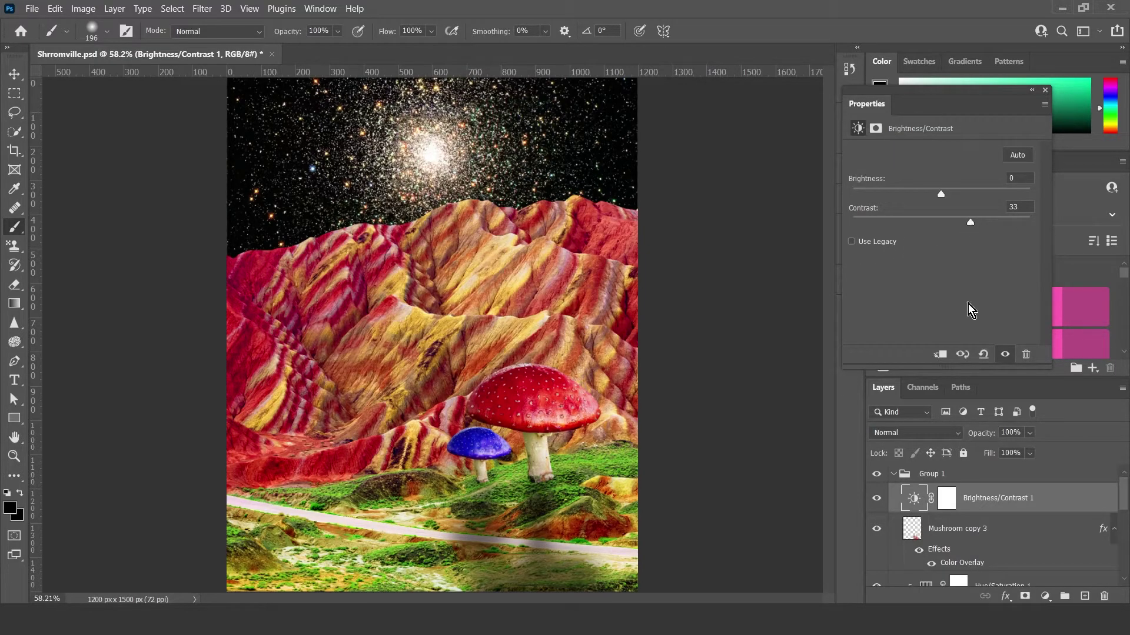
pyautogui.click(1046, 90)
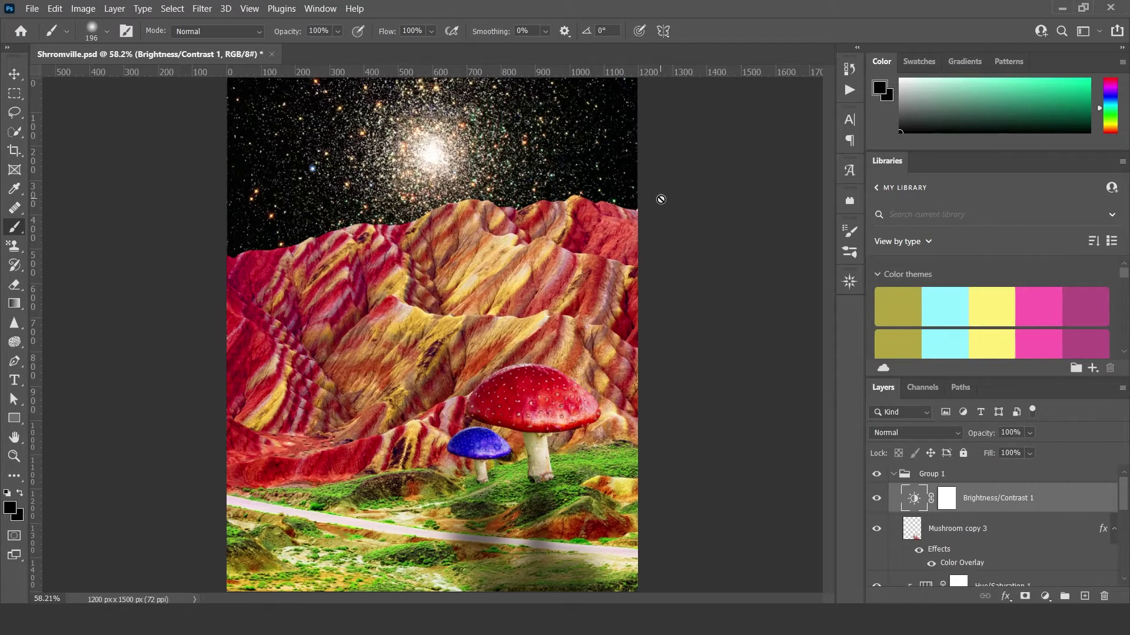